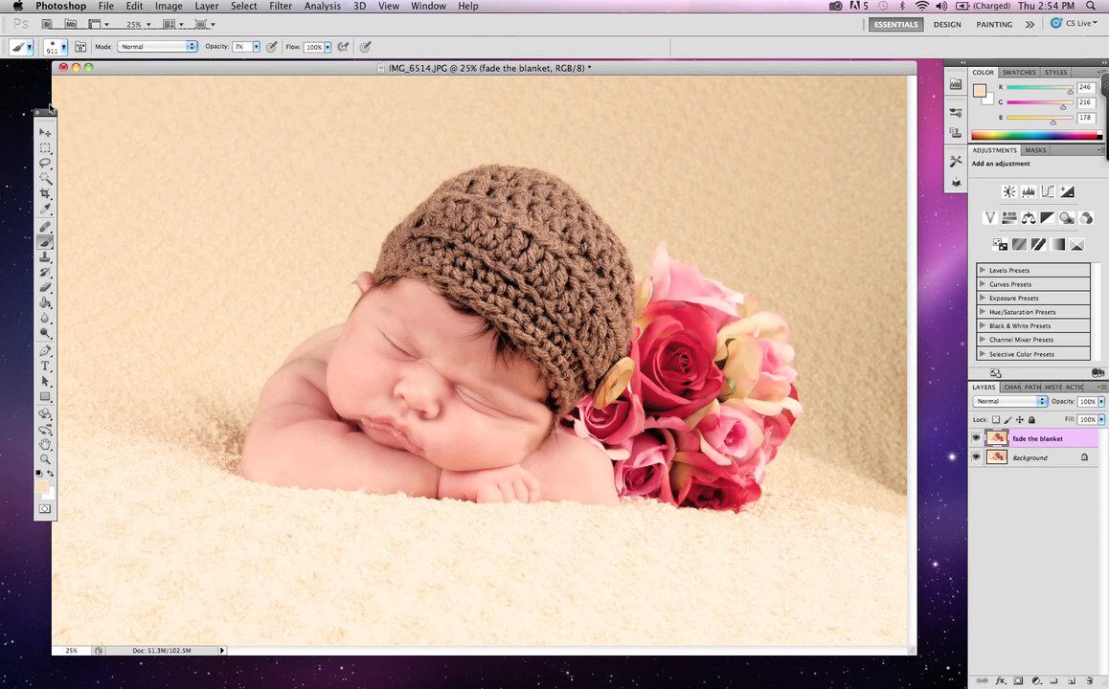
# Lighten the "fade the blanket" layer with a Curves point at input 186 and output 197.
pyautogui.moveTo(45, 114); pyautogui.dragTo(22, 111)
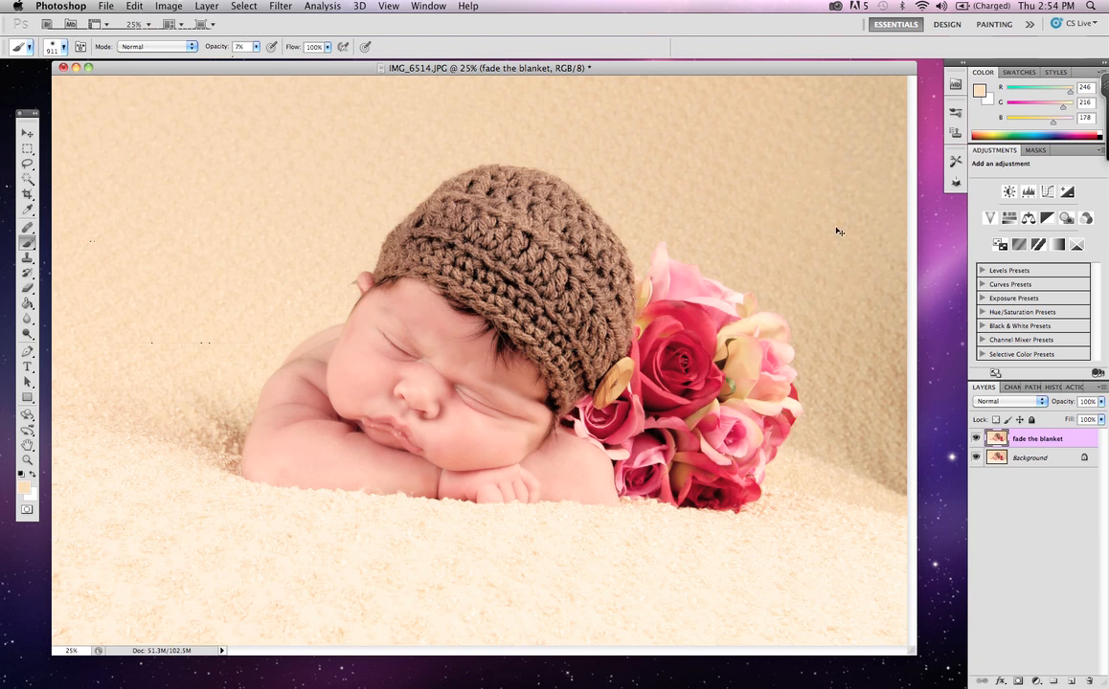
pyautogui.press('super+m')
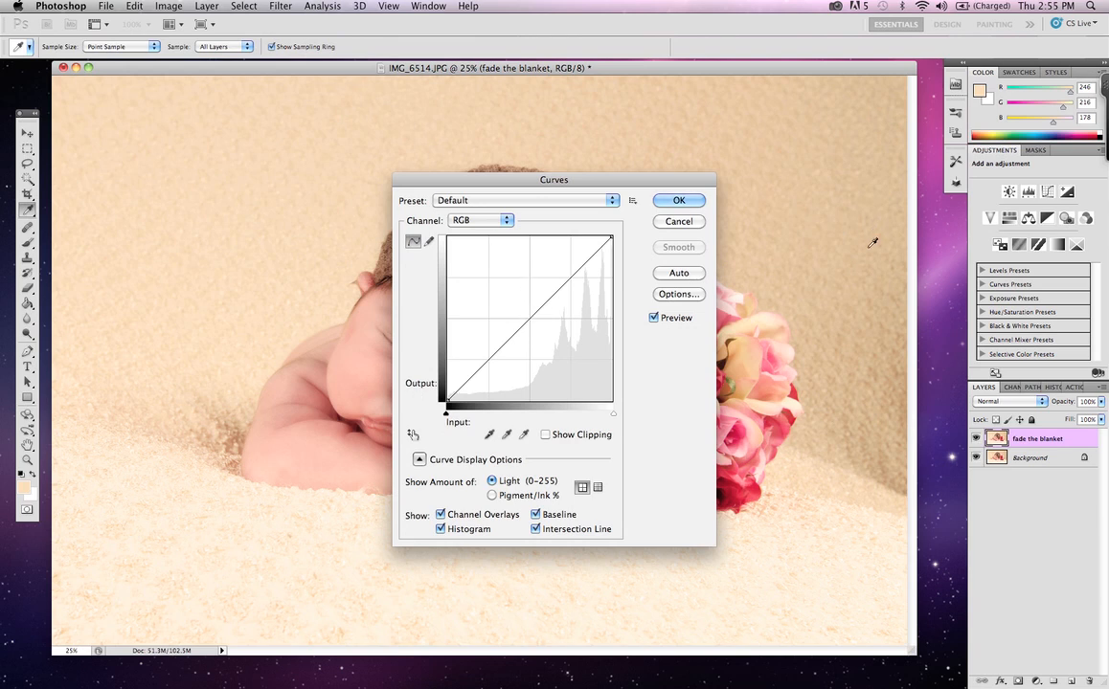
pyautogui.keyDown('super'); pyautogui.click(899, 322); pyautogui.keyUp('super')
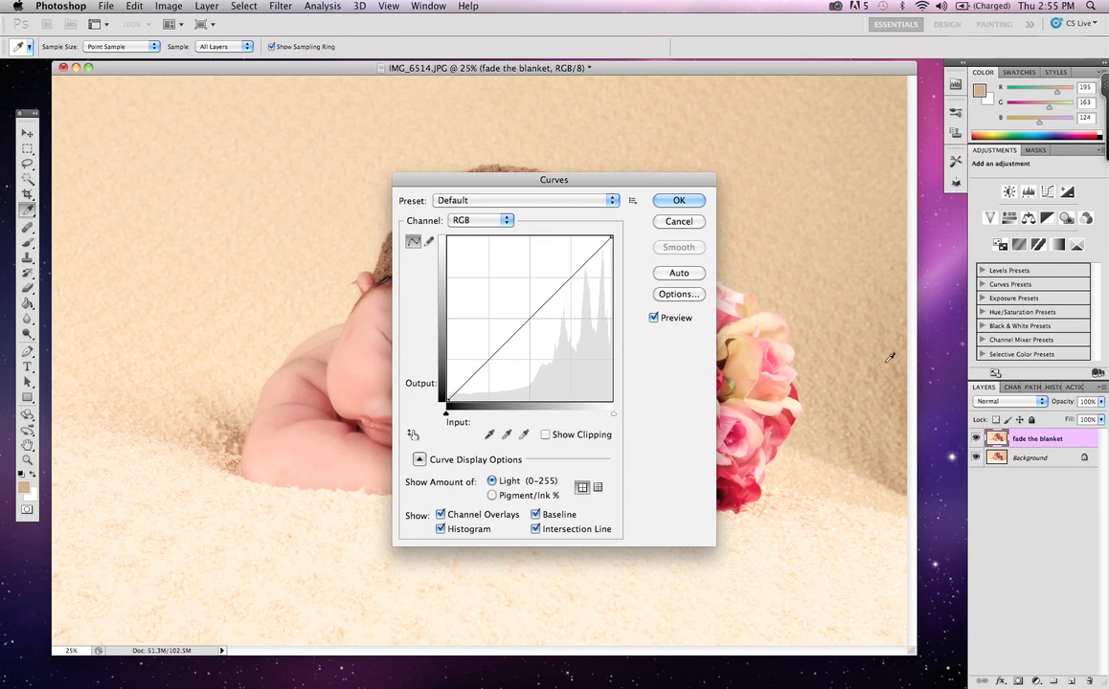
pyautogui.click(883, 333)
pyautogui.click(847, 310)
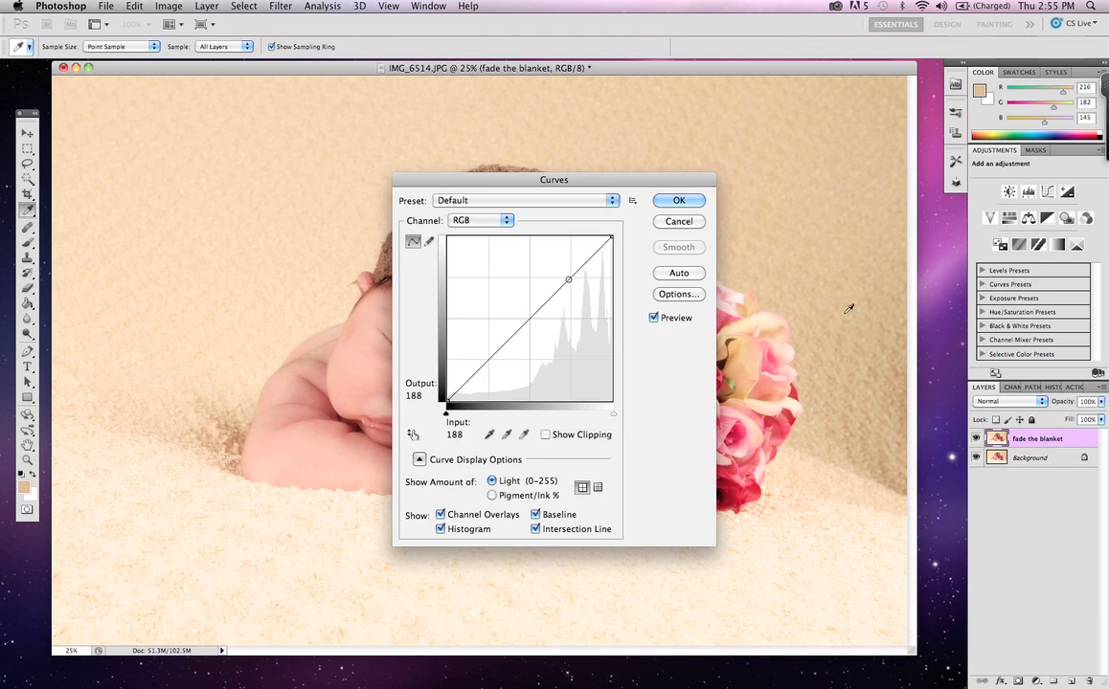
pyautogui.click(569, 278)
pyautogui.moveTo(570, 278); pyautogui.dragTo(567, 275)
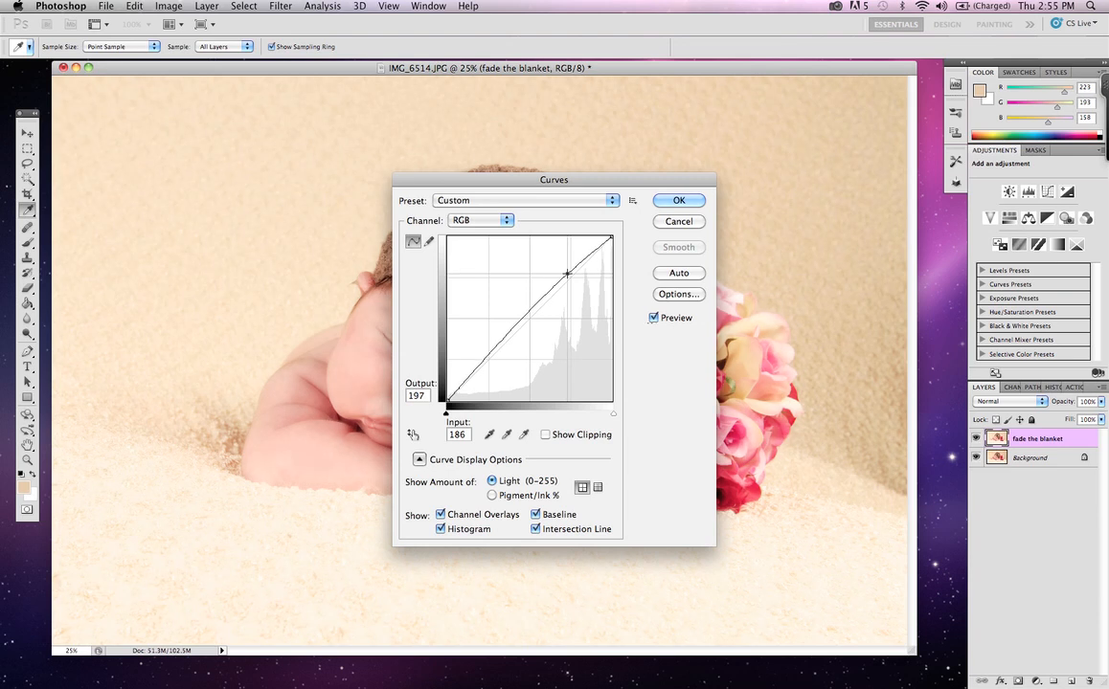
pyautogui.click(673, 204)
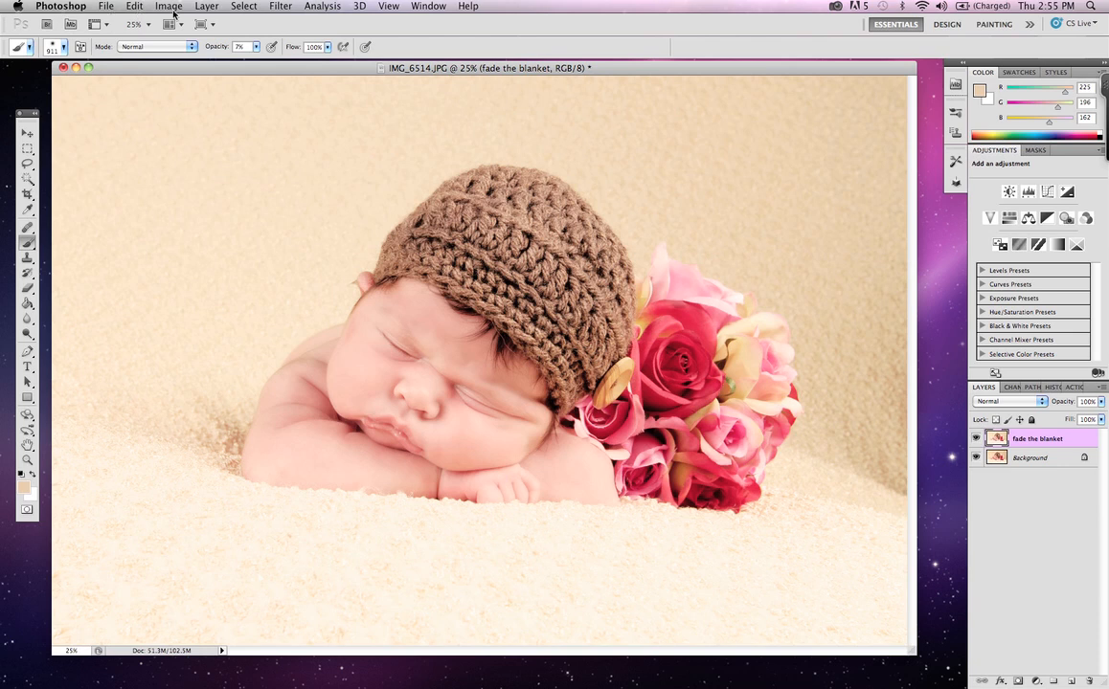
# Start a Color Range selection with Sampled Colors and sample the blanket backdrop's tone around the baby and above the flowers.
pyautogui.click(244, 7)
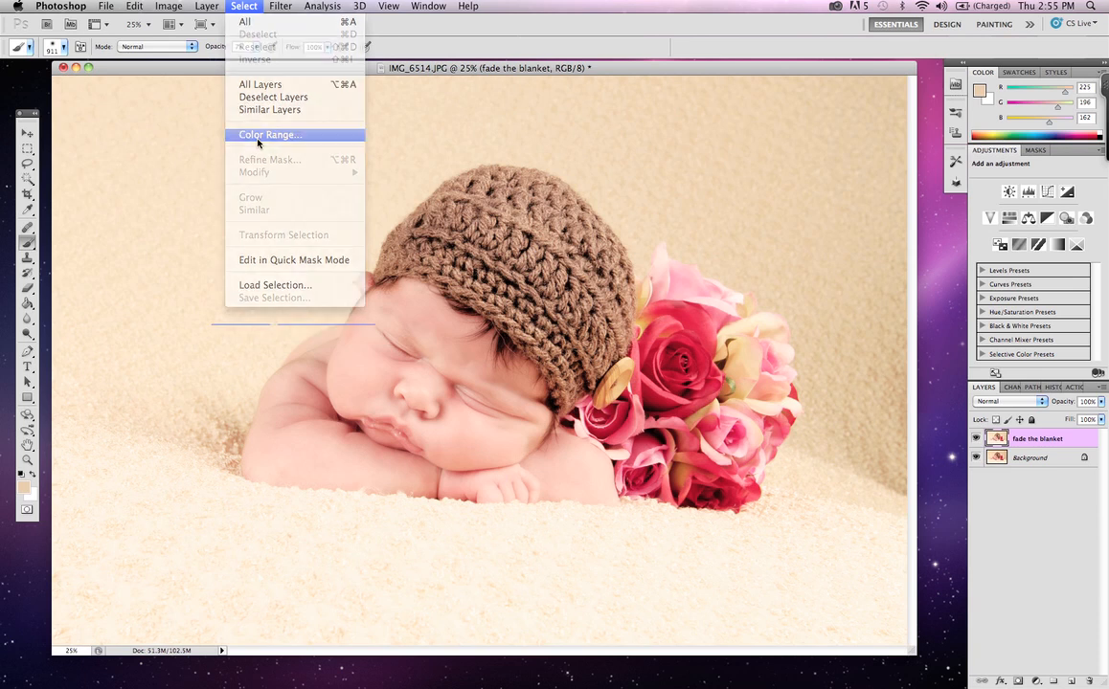
pyautogui.click(258, 139)
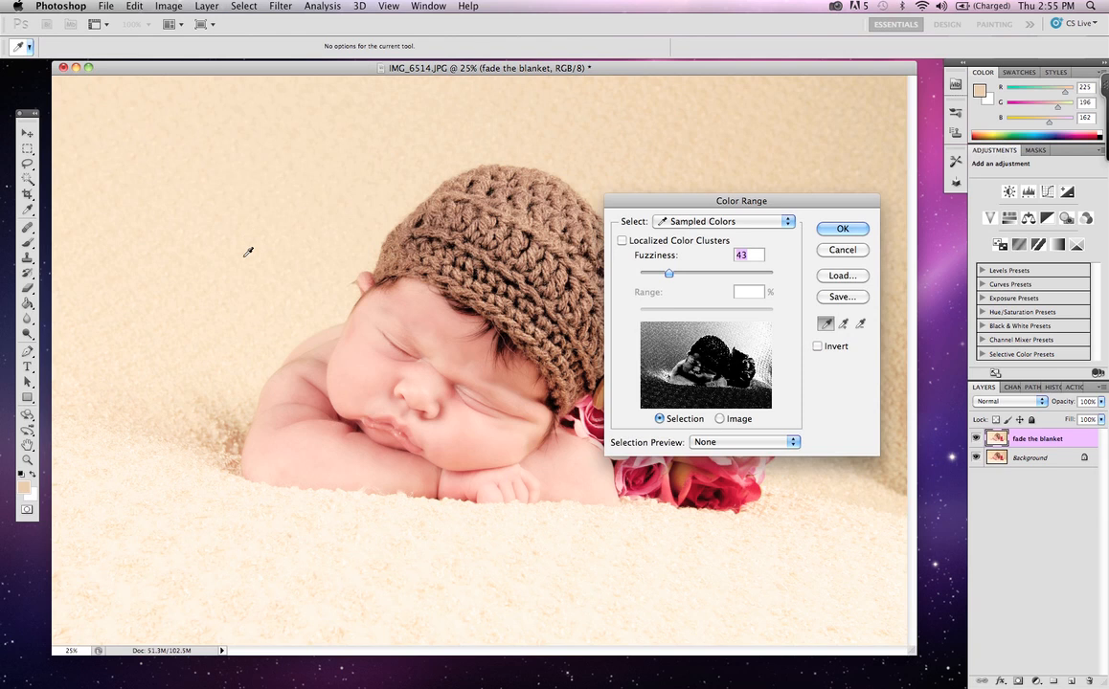
pyautogui.click(305, 180)
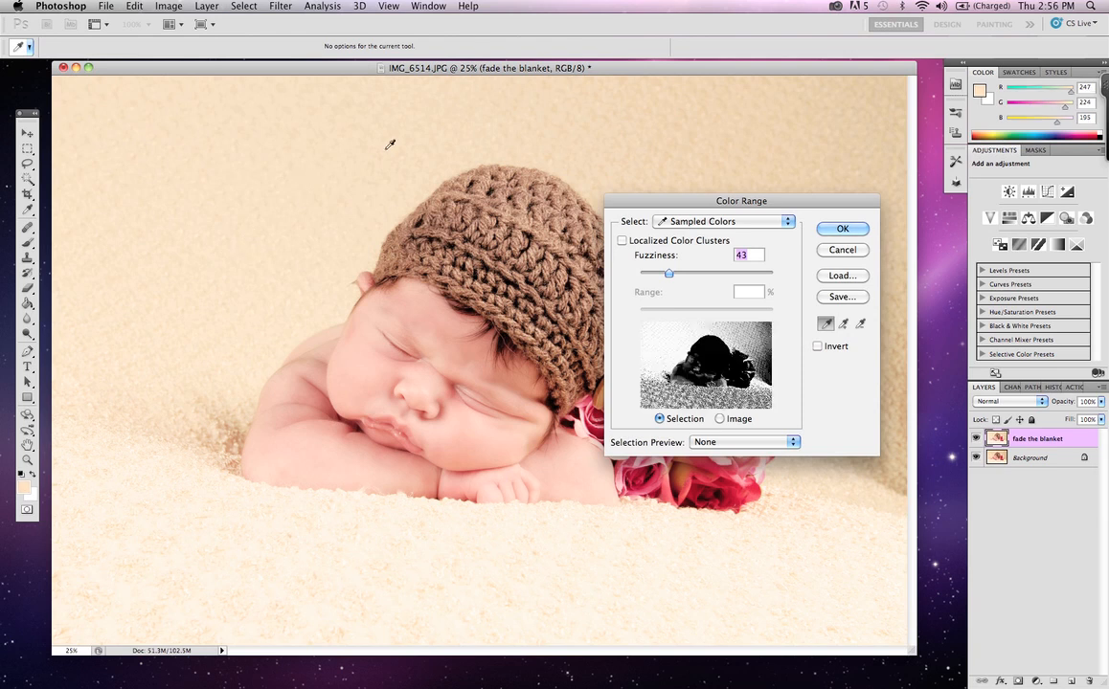
pyautogui.moveTo(764, 206); pyautogui.dragTo(969, 95)
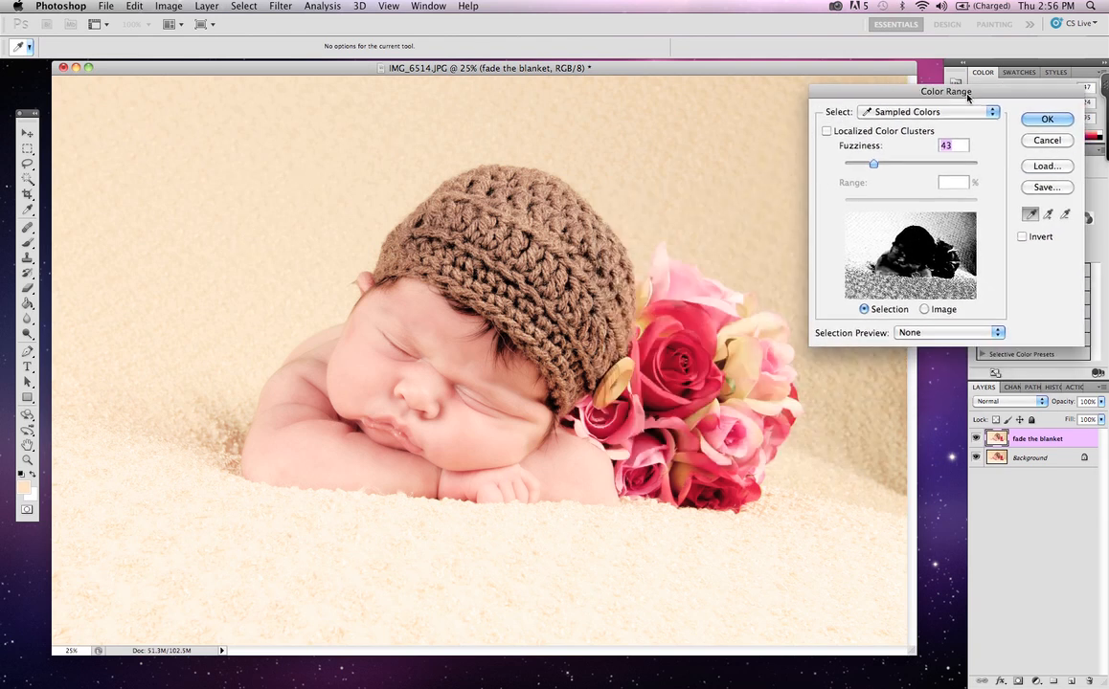
pyautogui.click(772, 295)
pyautogui.click(860, 403)
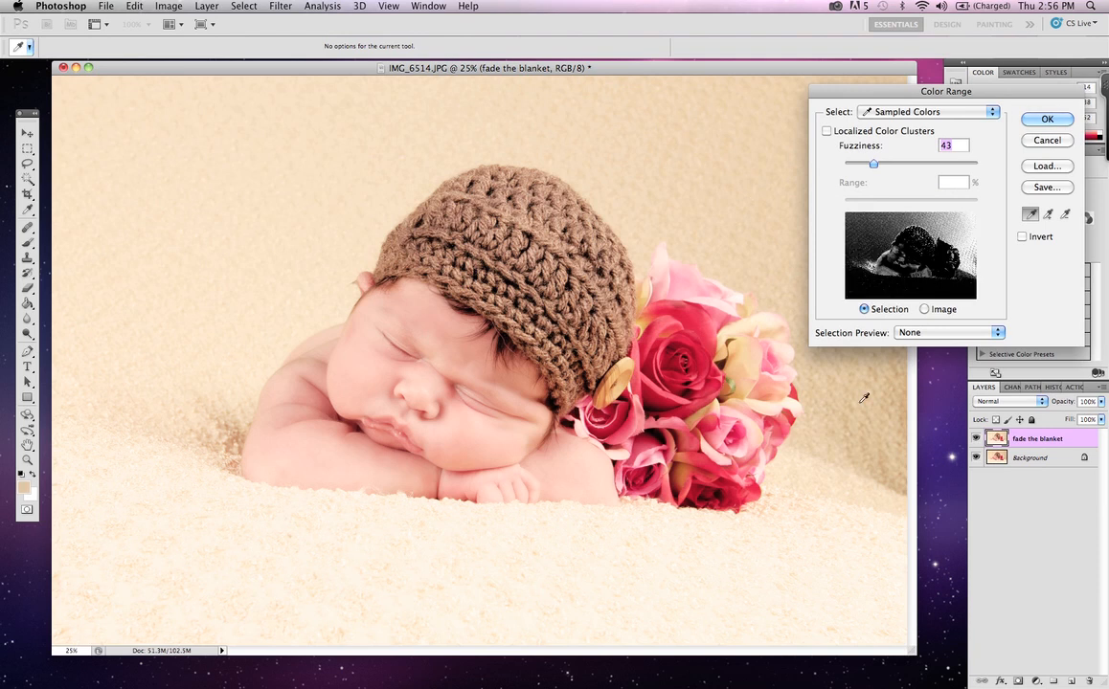
pyautogui.click(718, 141)
pyautogui.click(679, 143)
pyautogui.click(670, 192)
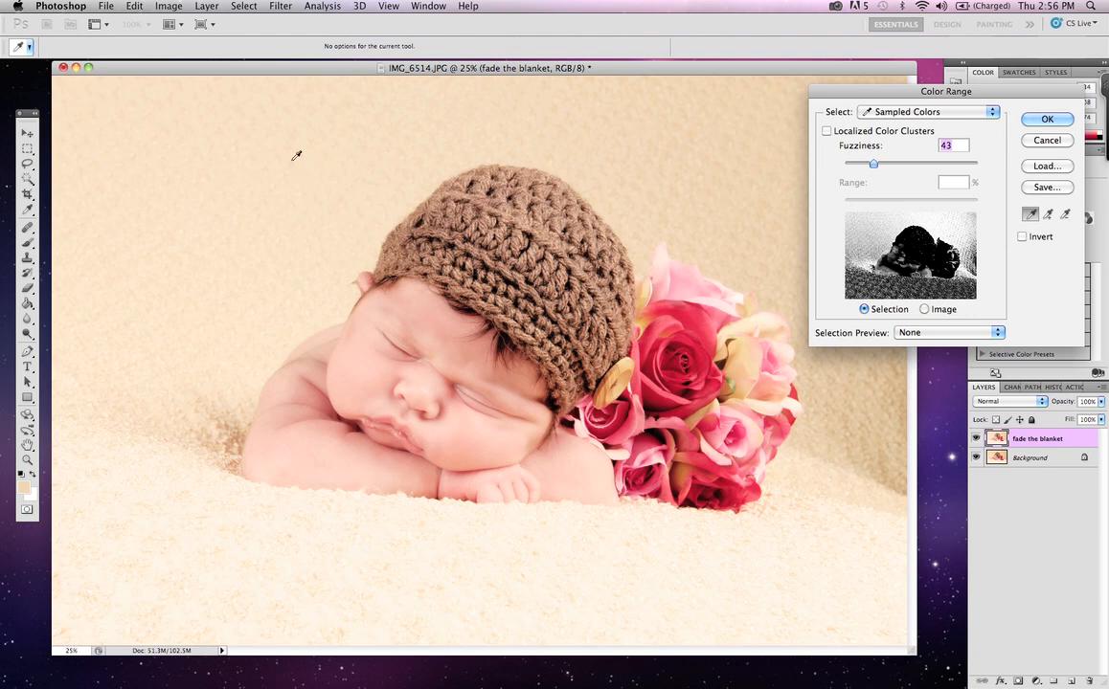
pyautogui.click(323, 146)
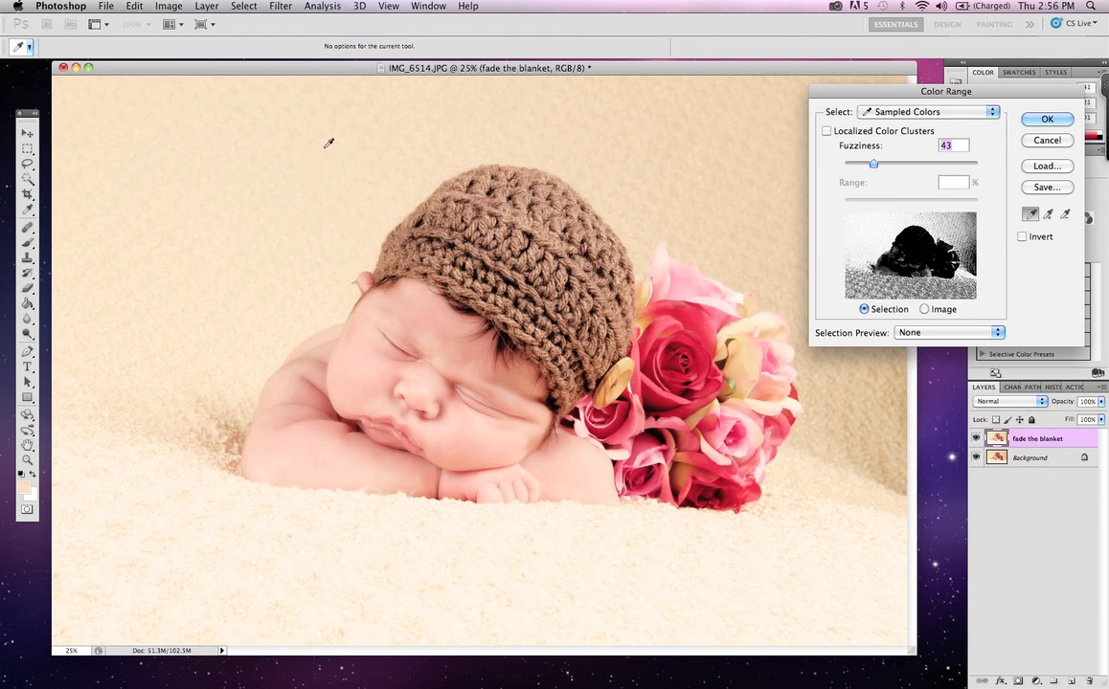
pyautogui.click(711, 176)
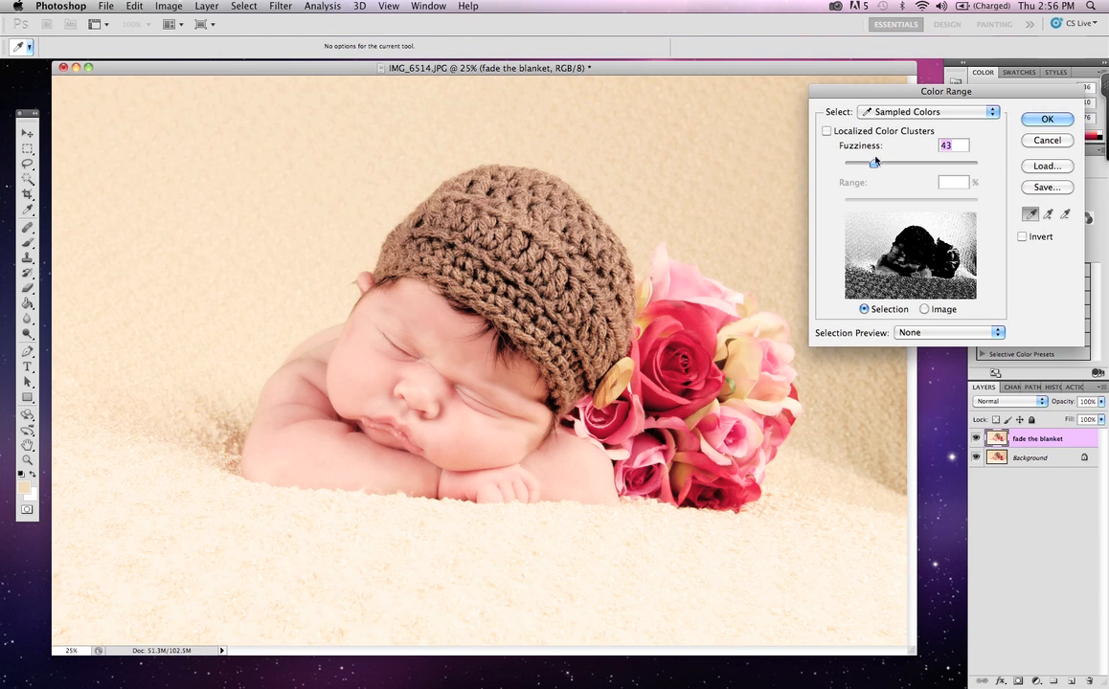
# Set the Color Range fuzziness to 49 and turn the resulting selection into a mask on the "fade the blanket" layer.
pyautogui.moveTo(874, 163); pyautogui.dragTo(878, 165)
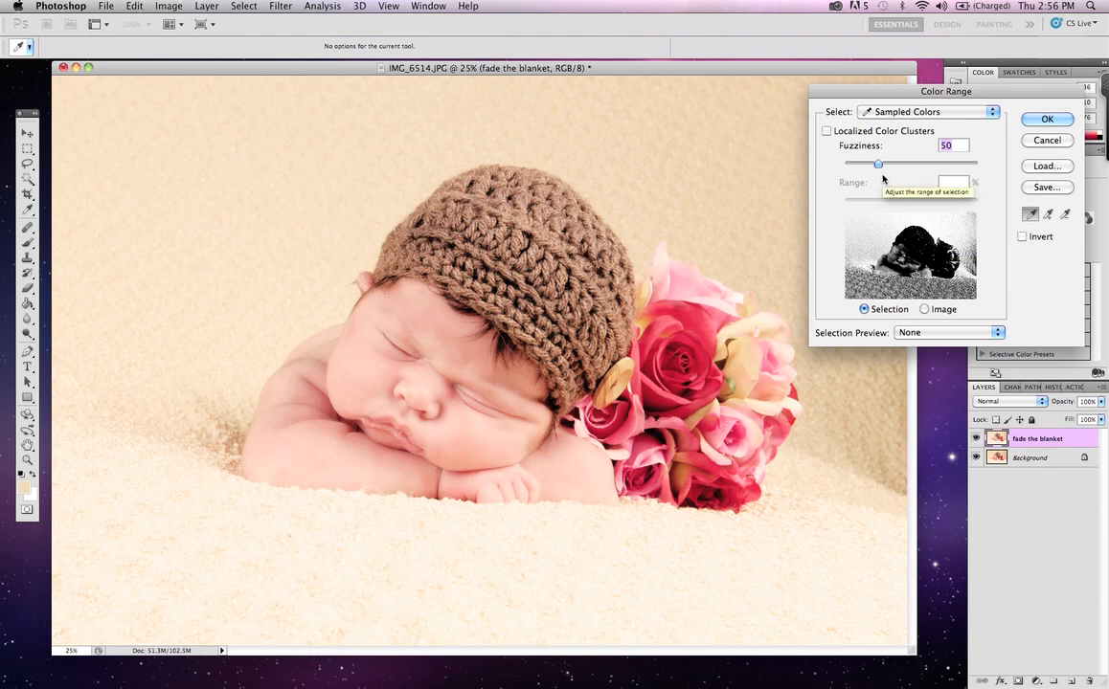
pyautogui.moveTo(878, 165); pyautogui.dragTo(877, 169)
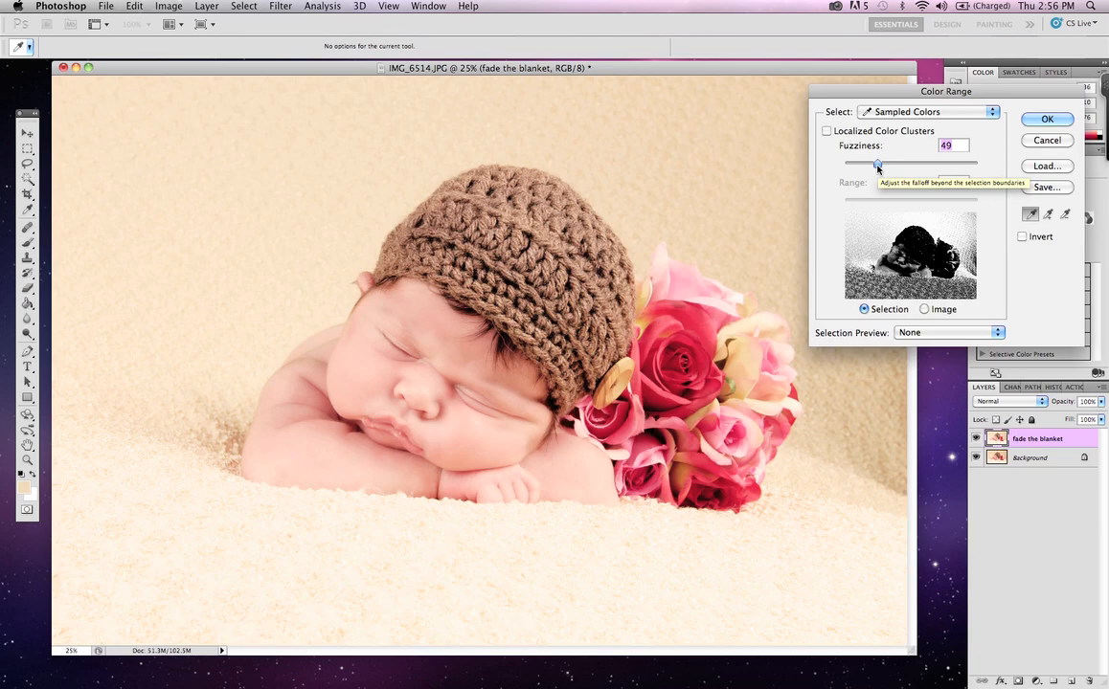
pyautogui.click(1048, 120)
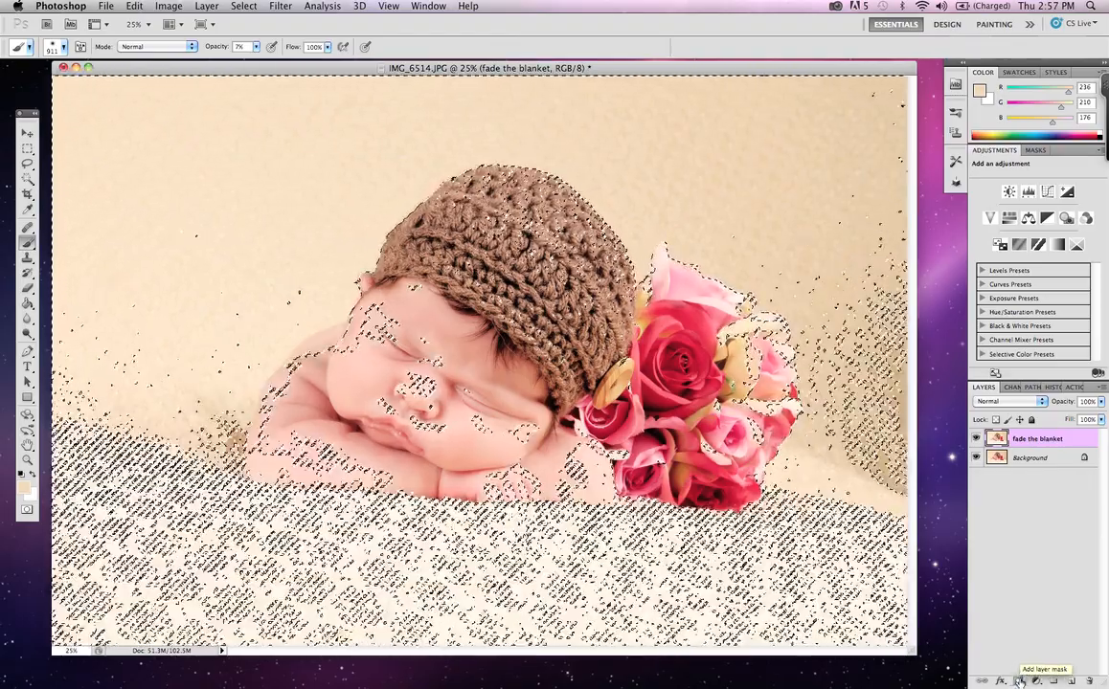
pyautogui.click(1019, 681)
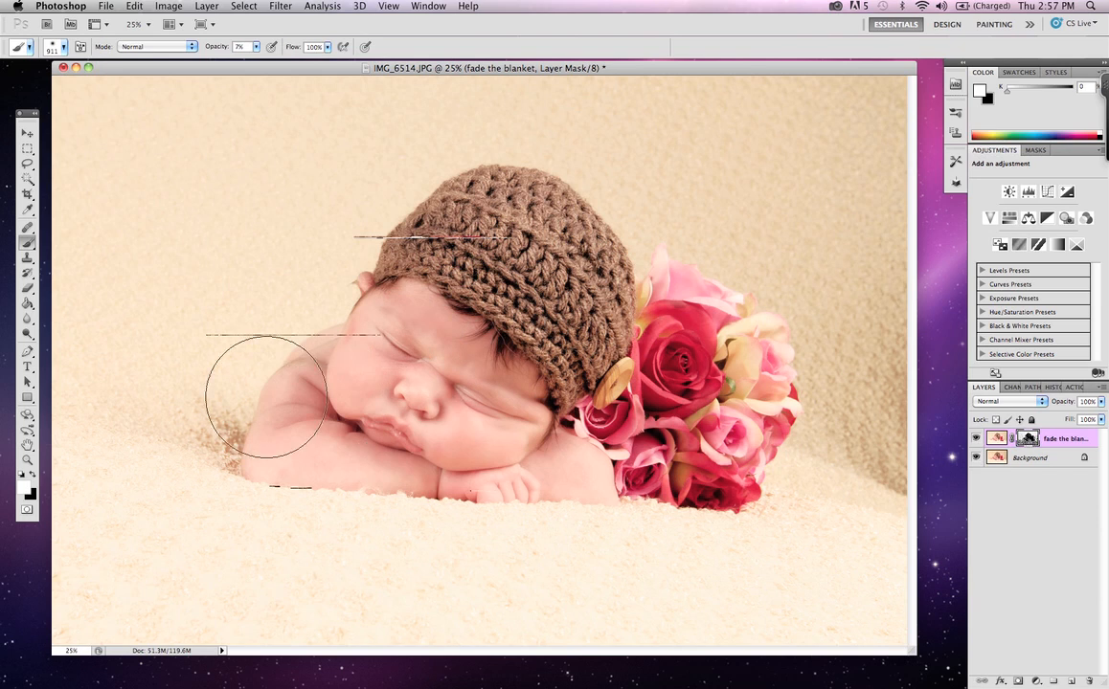
# Set the foreground colour to near-black 030000 and switch to the Brush tool for painting on the layer mask.
pyautogui.click(26, 486)
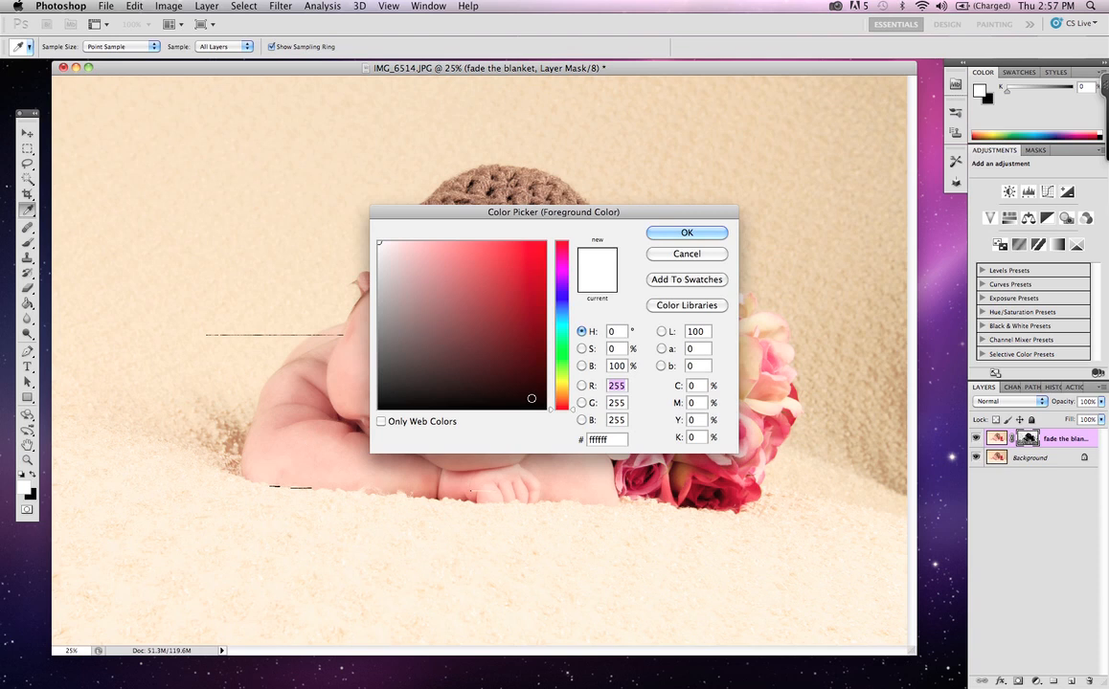
pyautogui.click(540, 408)
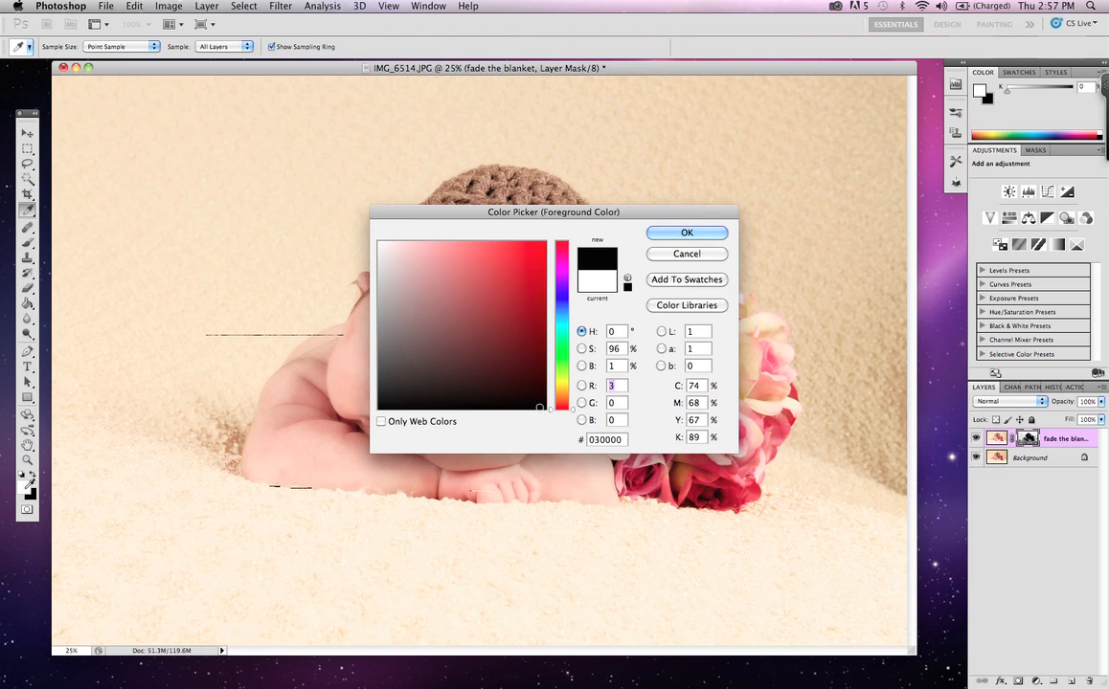
pyautogui.click(687, 233)
pyautogui.press('b')
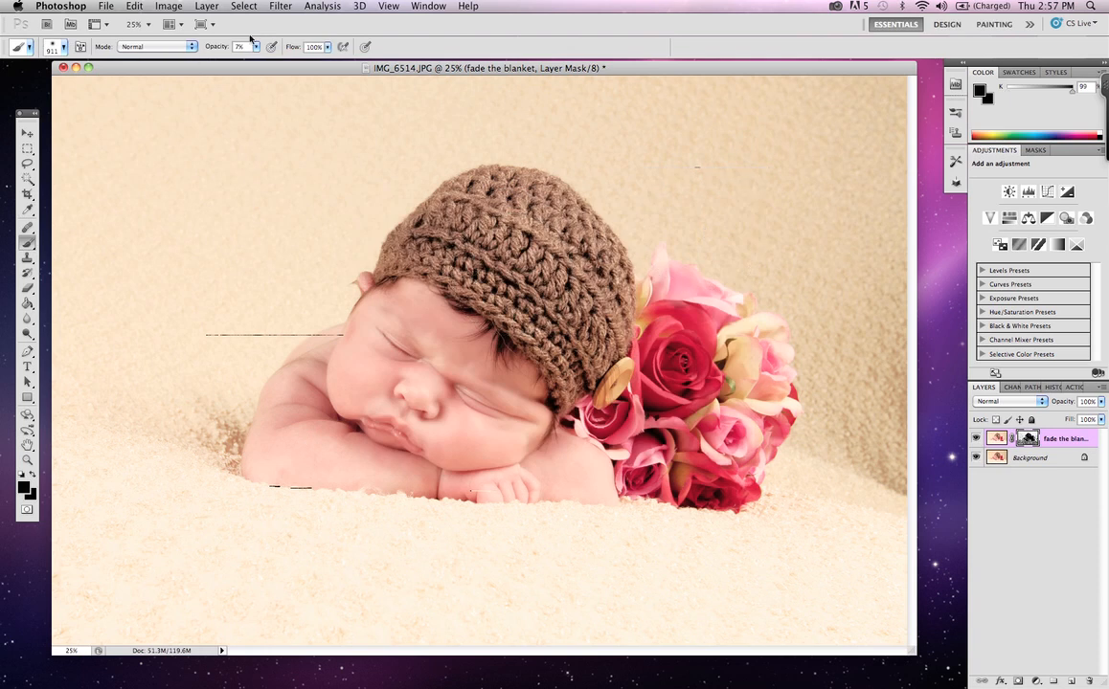
# Set the brush opacity to 100% and paint over the baby and flowers on the layer mask.
pyautogui.click(256, 46)
pyautogui.moveTo(252, 60); pyautogui.dragTo(321, 61)
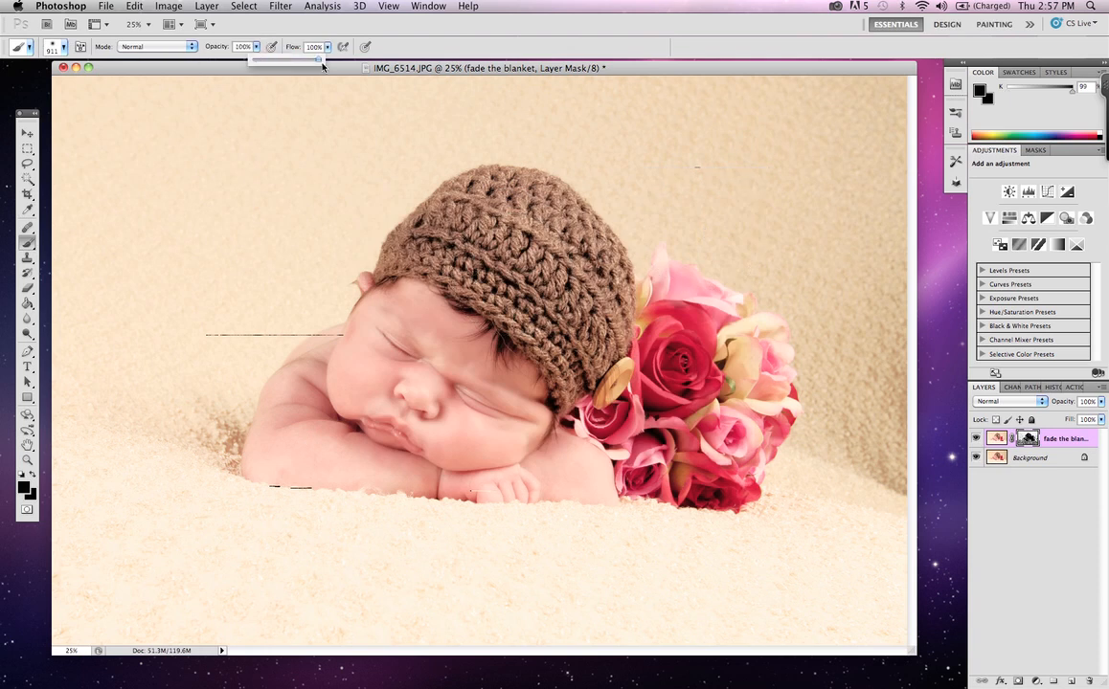
pyautogui.click(454, 311)
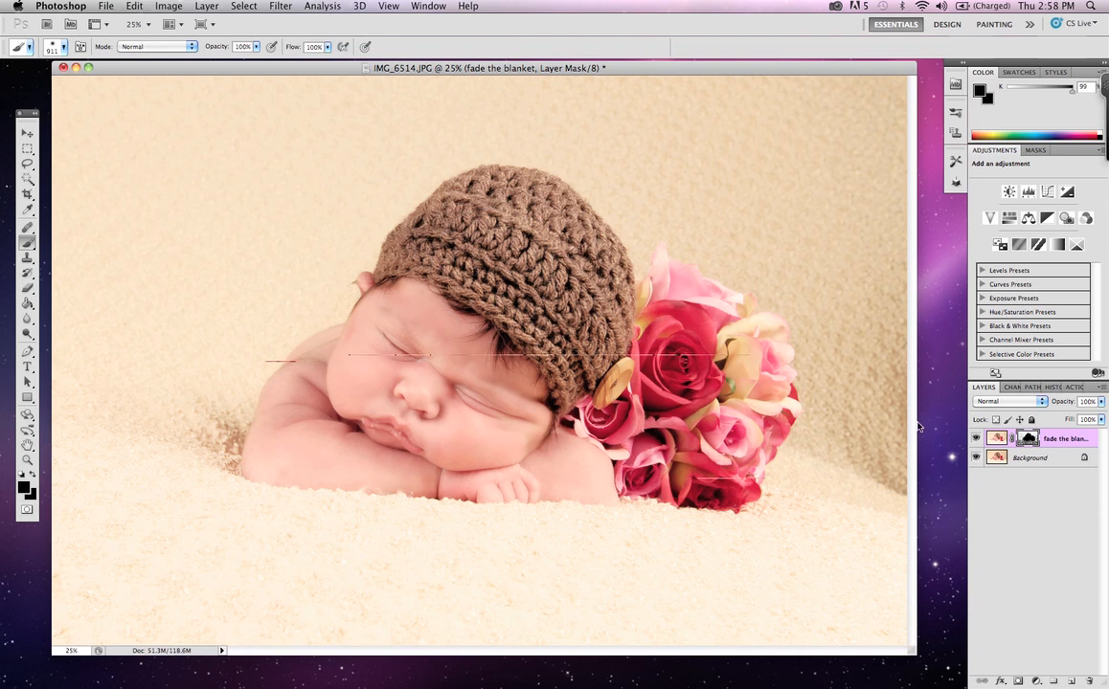
# Try a Gaussian Blur with a radius of about 31 pixels on the "fade the blanket" layer's image.
pyautogui.click(998, 440)
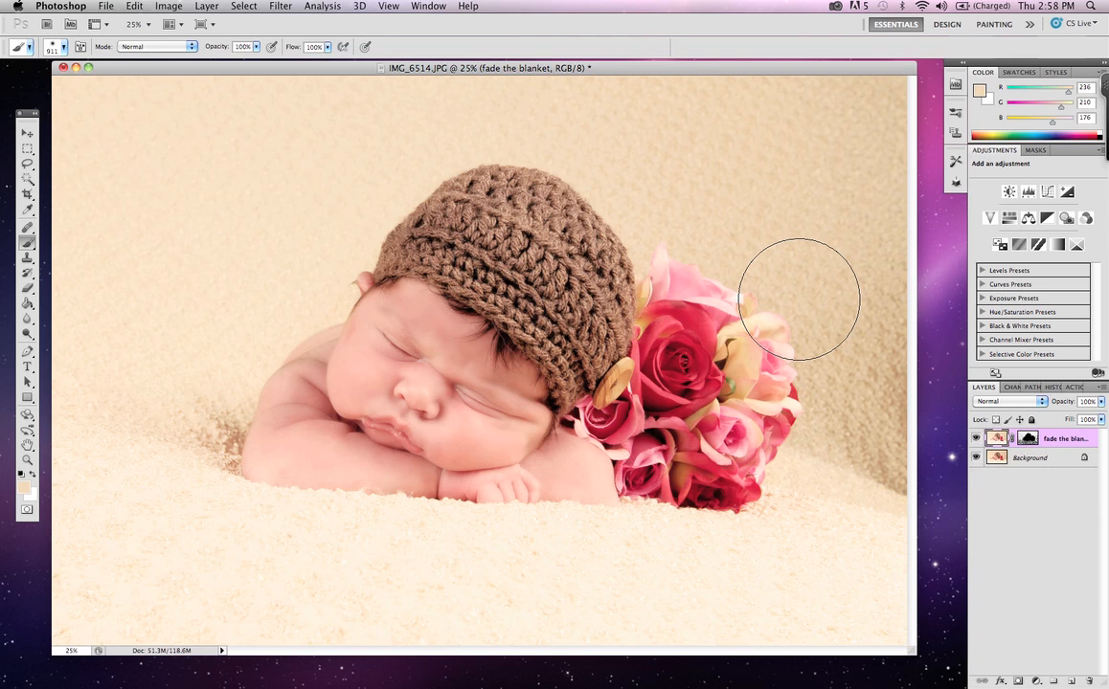
pyautogui.click(281, 6)
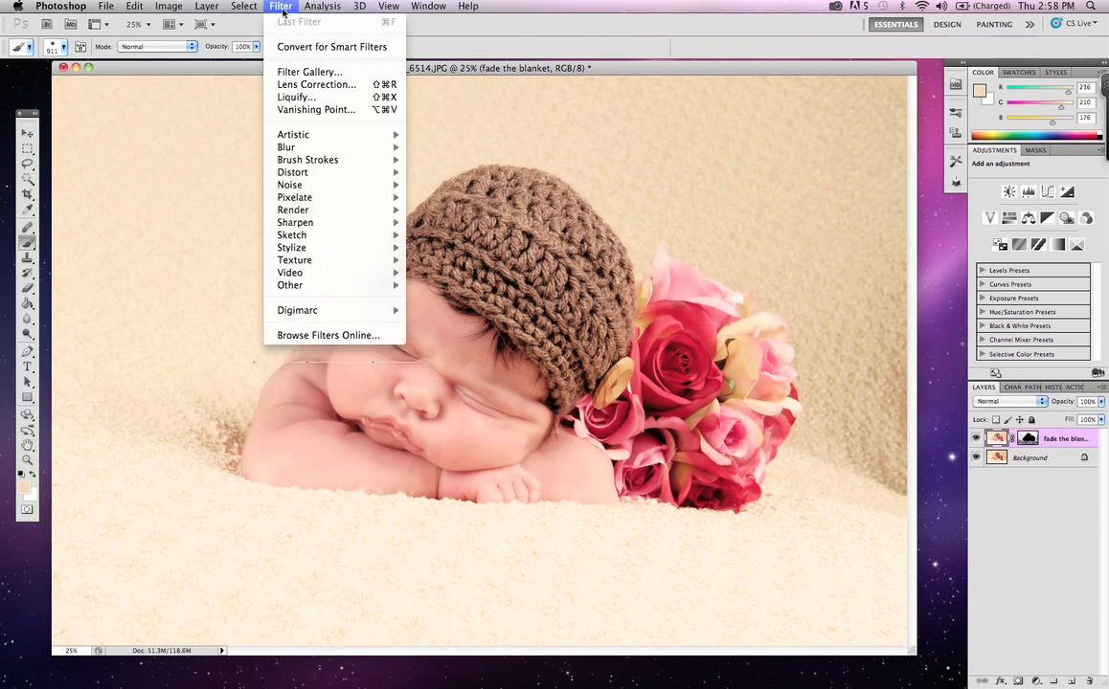
pyautogui.moveTo(298, 160)
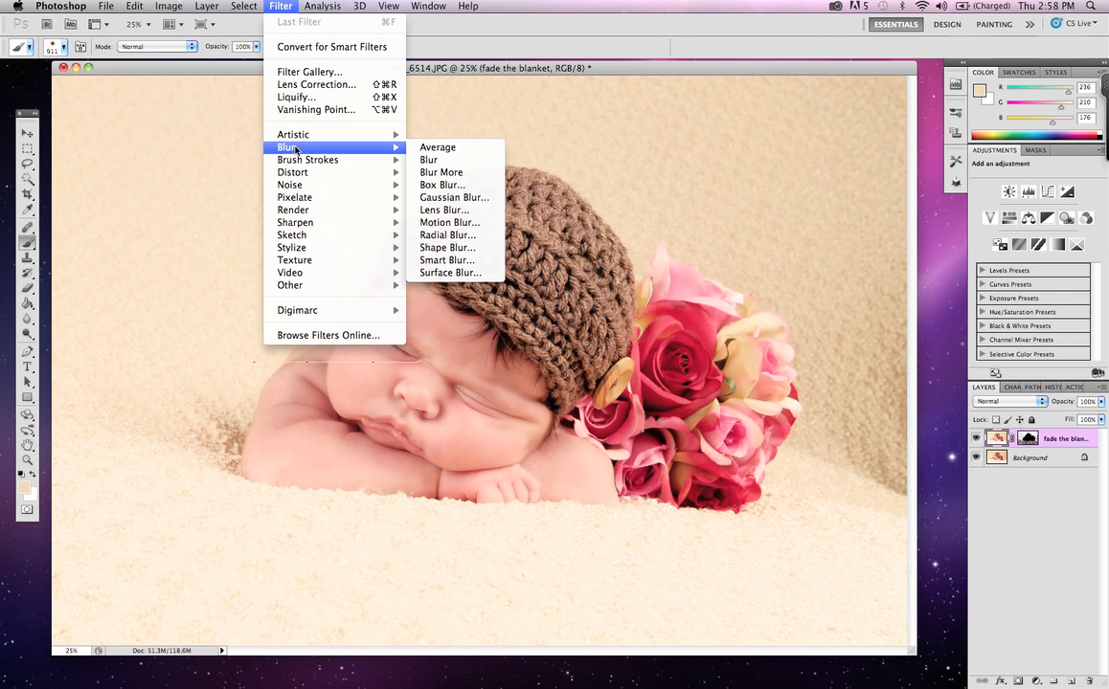
pyautogui.click(456, 197)
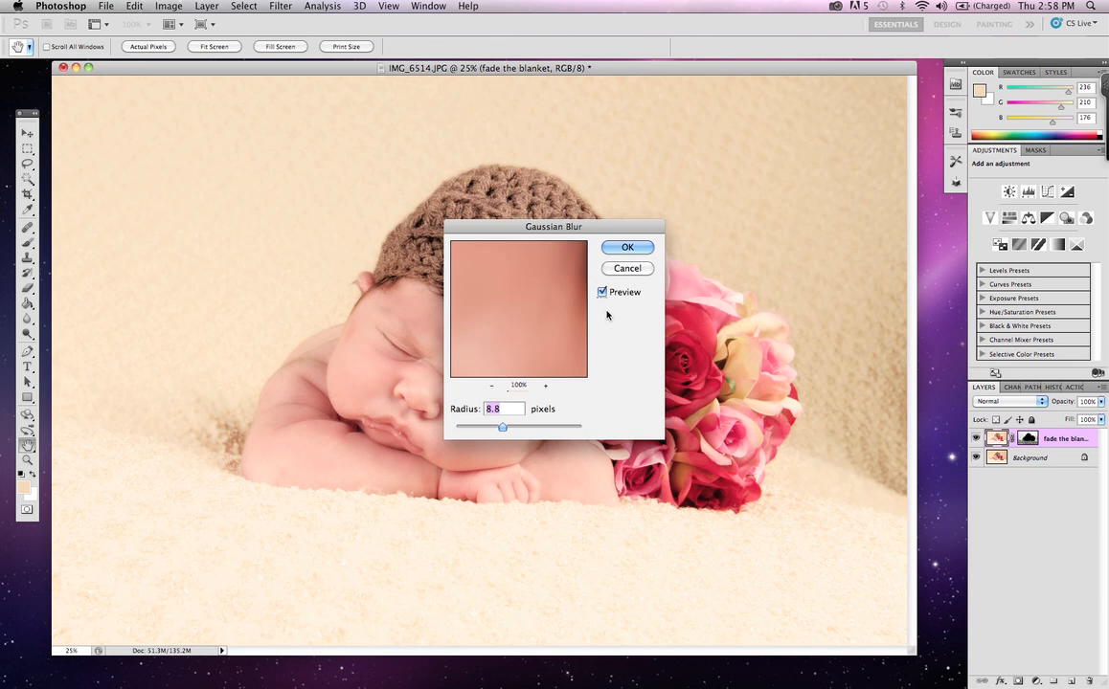
pyautogui.moveTo(502, 427); pyautogui.dragTo(556, 428)
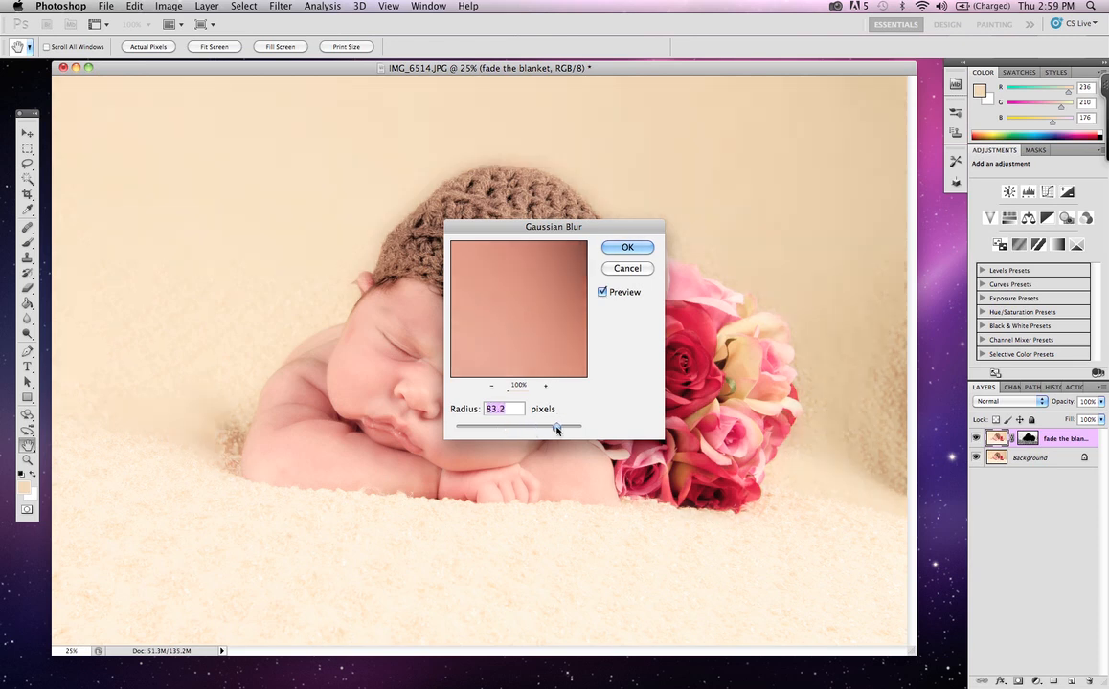
pyautogui.moveTo(545, 225); pyautogui.dragTo(922, 351)
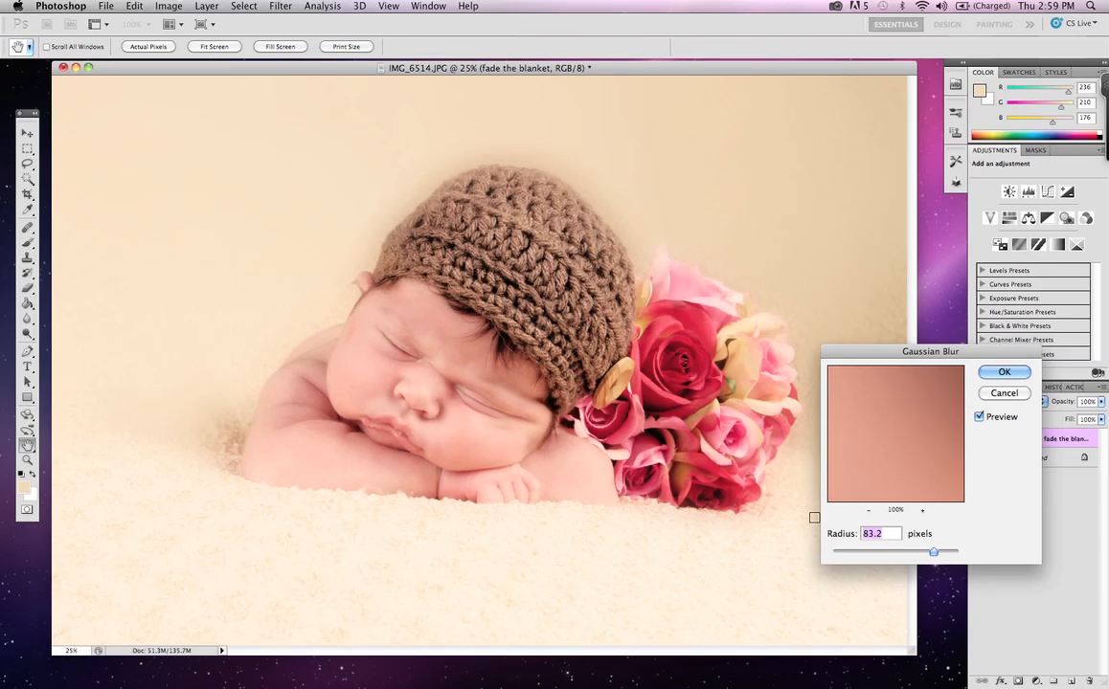
pyautogui.moveTo(934, 552); pyautogui.dragTo(898, 553)
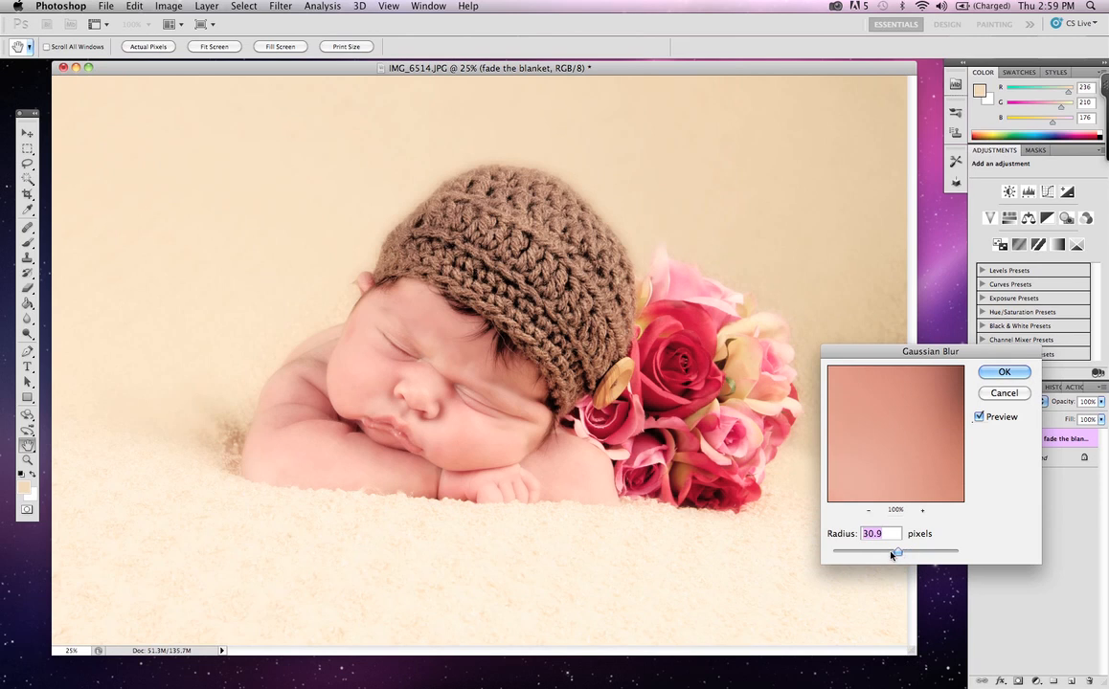
pyautogui.click(893, 554)
pyautogui.click(1003, 372)
pyautogui.press('b')
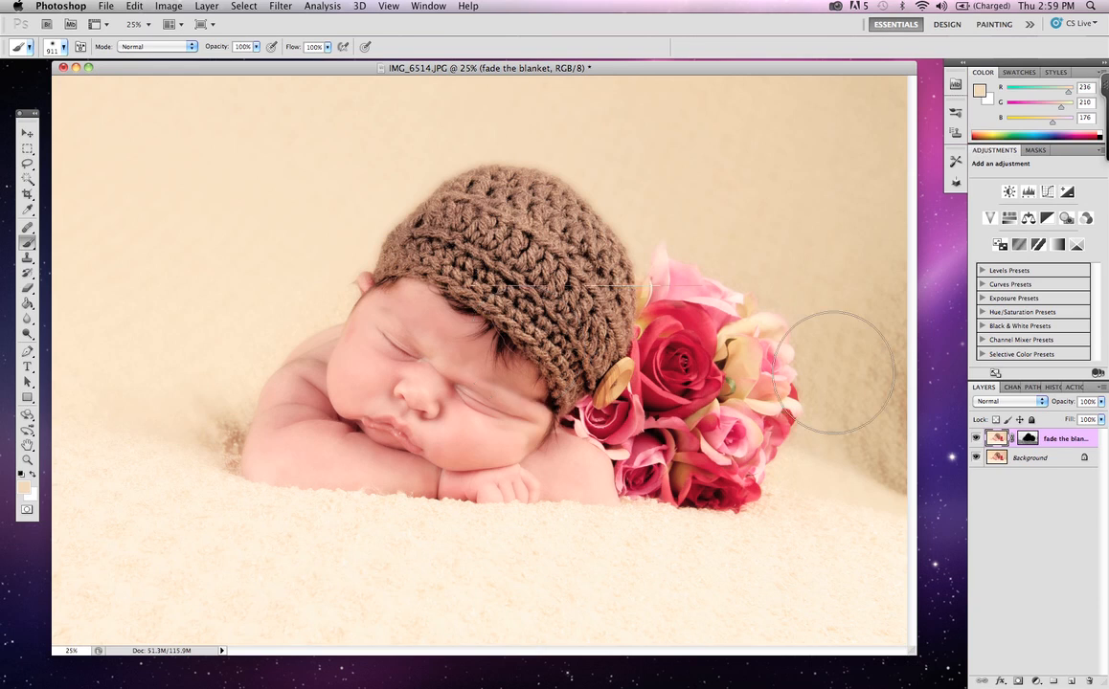
# Roll the document history back to the first brush stroke made after adding the layer mask.
pyautogui.click(1046, 388)
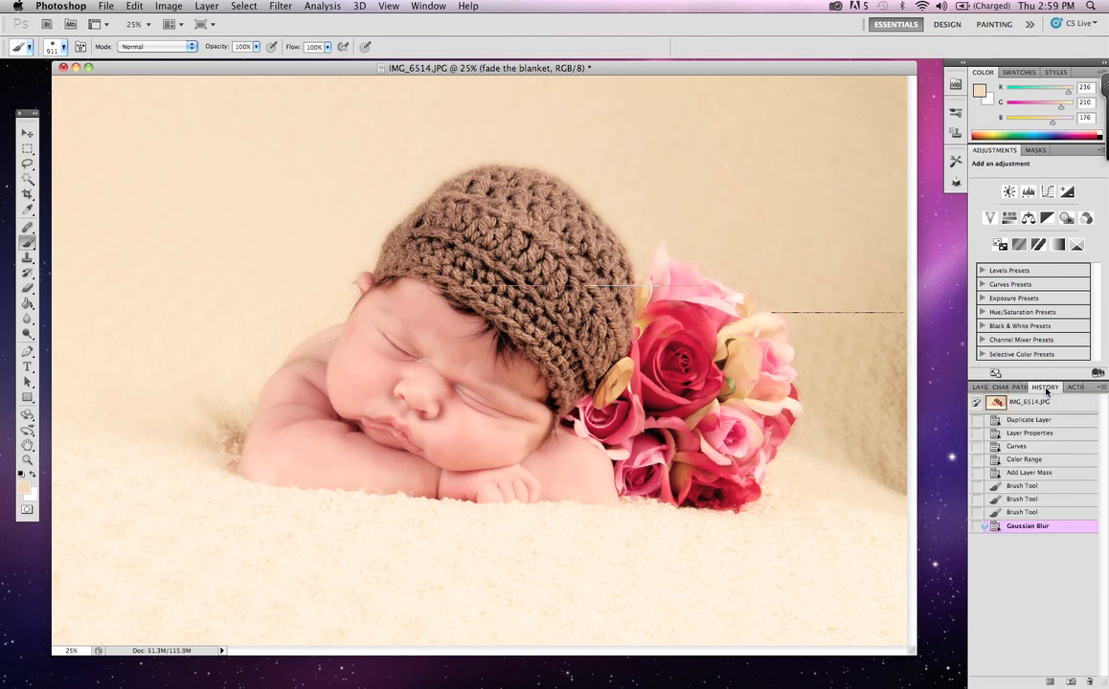
pyautogui.click(1025, 488)
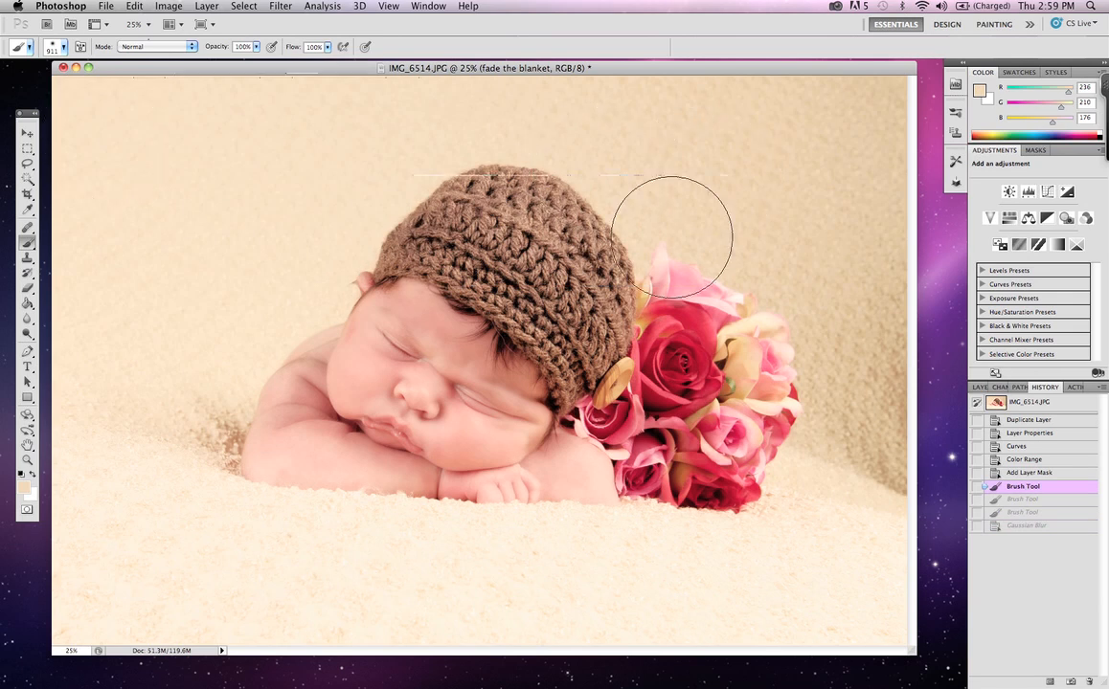
pyautogui.click(984, 388)
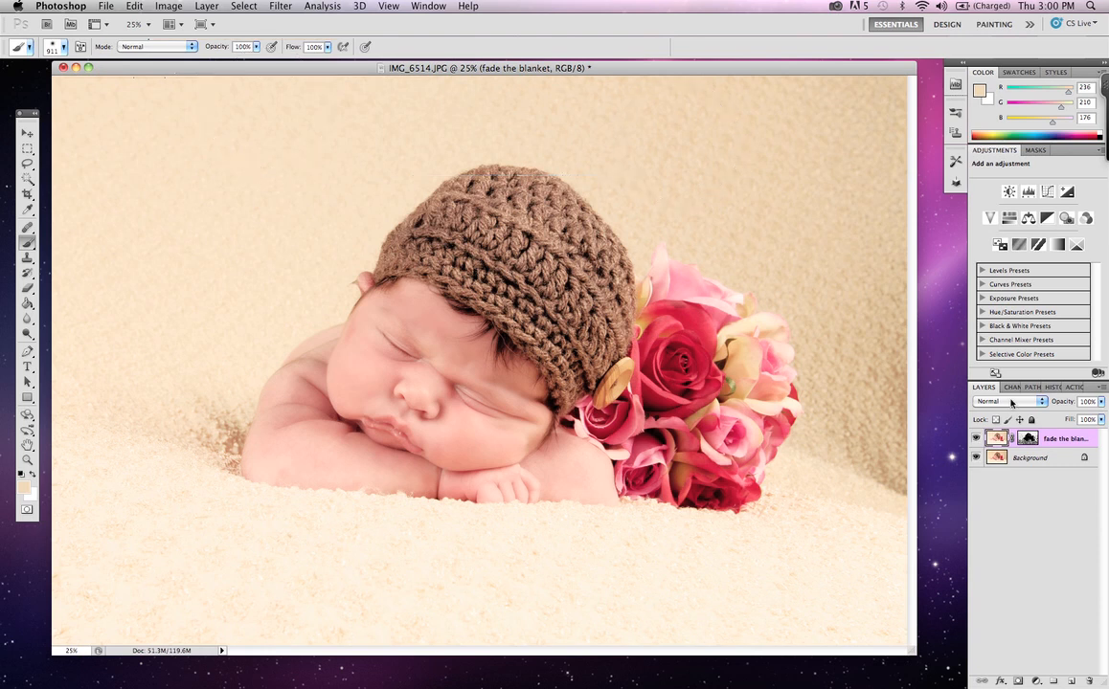
# Target the "fade the blanket" layer's image and set the foreground colour to tan f0d5b4, sampled from the blanket backdrop.
pyautogui.click(998, 439)
pyautogui.click(25, 489)
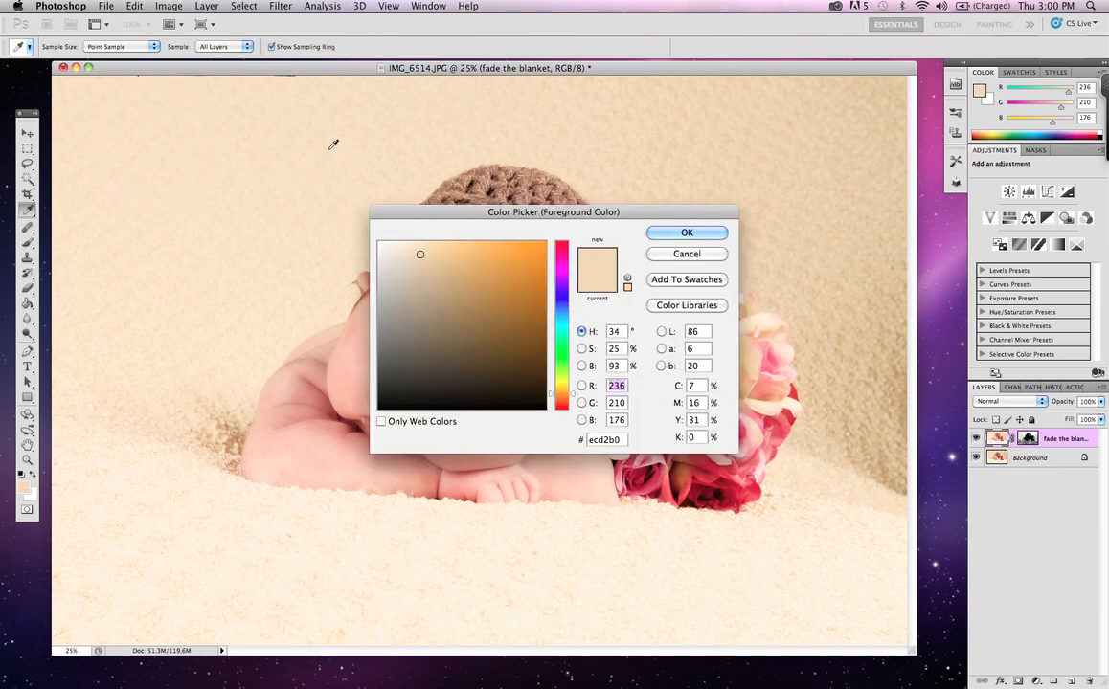
pyautogui.click(290, 154)
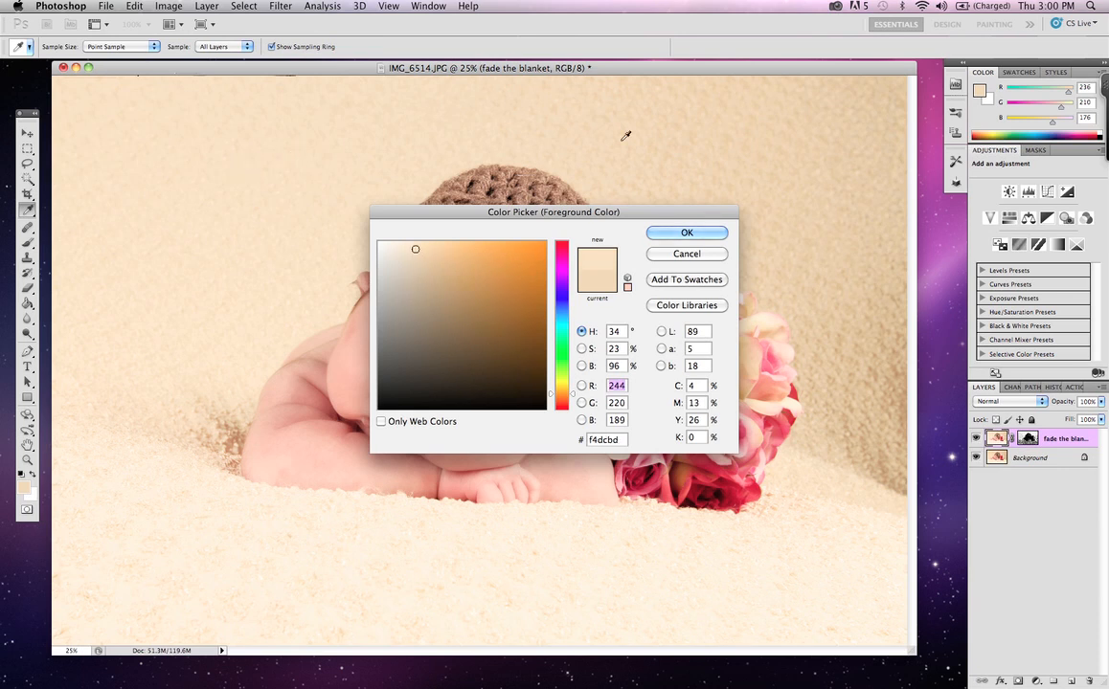
pyautogui.click(751, 162)
pyautogui.click(316, 161)
pyautogui.click(269, 217)
pyautogui.click(311, 155)
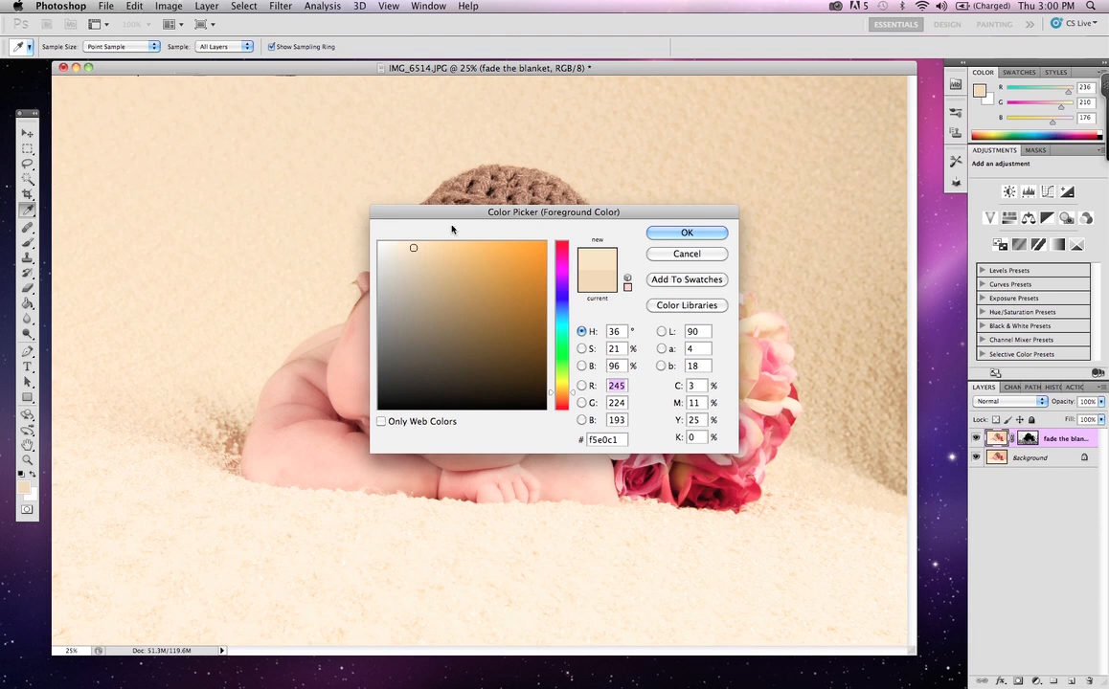
pyautogui.click(339, 209)
pyautogui.click(348, 161)
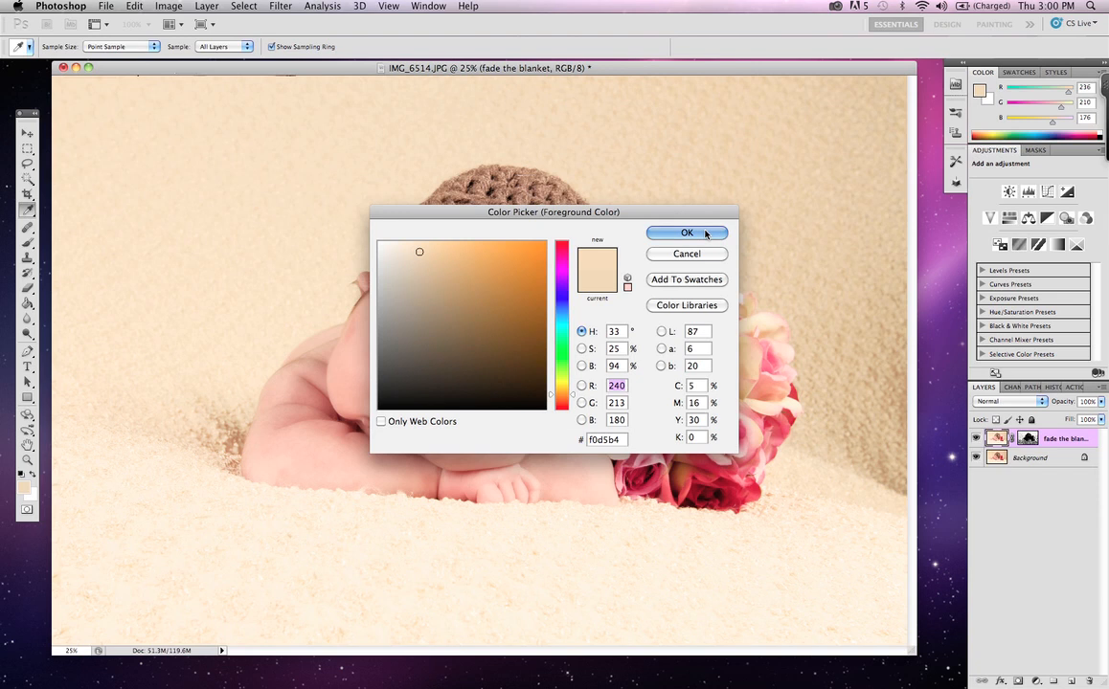
pyautogui.click(686, 233)
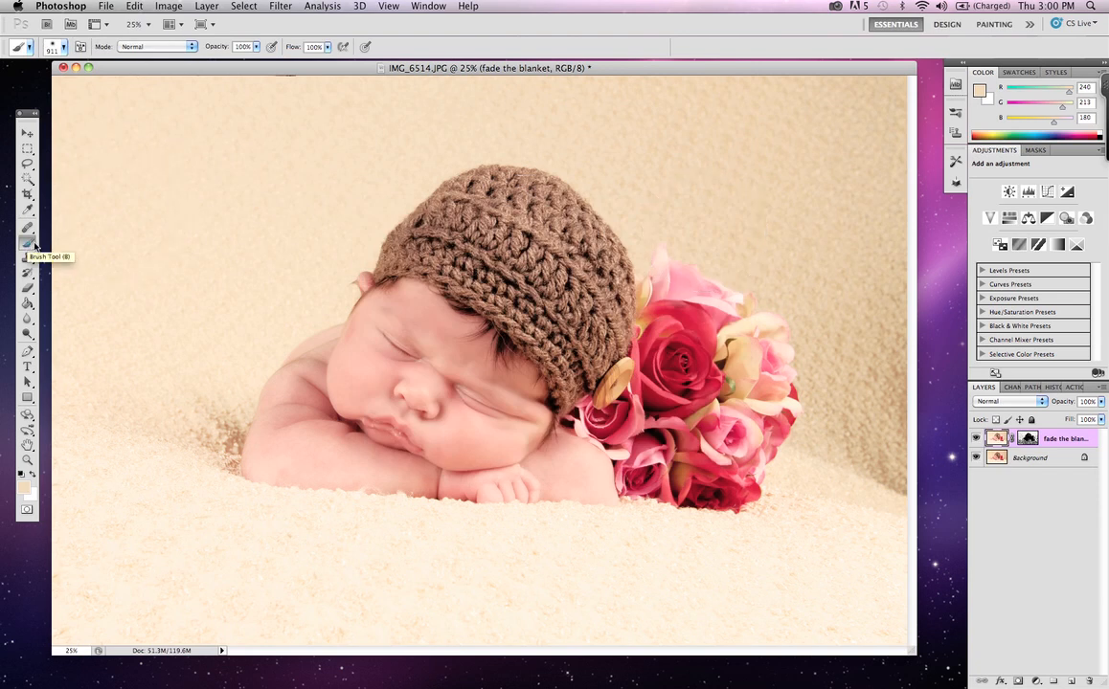
# Set the brush to 2% hardness and 52% opacity and paint the sampled tan over the textured backdrop around the baby.
pyautogui.click(64, 46)
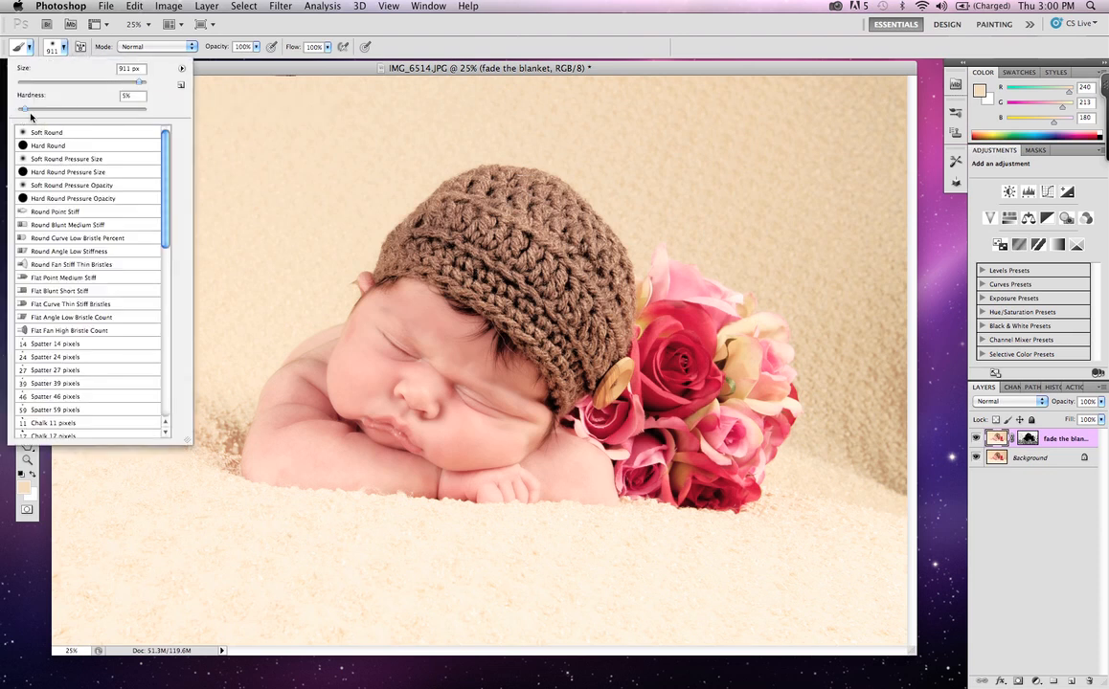
pyautogui.moveTo(24, 109); pyautogui.dragTo(20, 112)
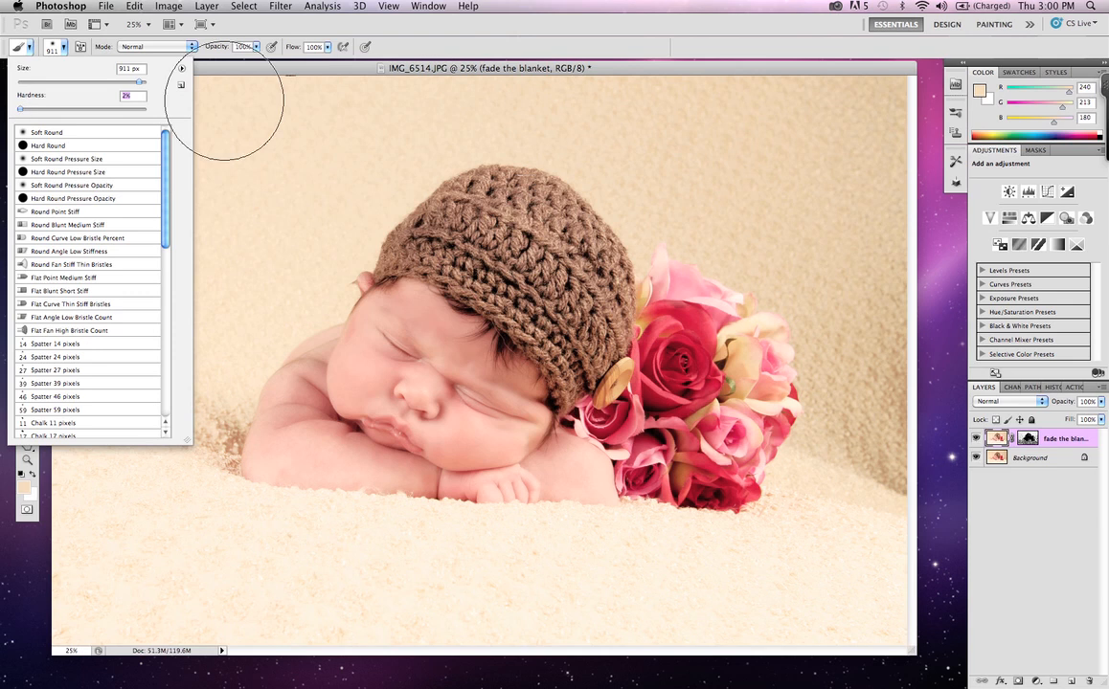
pyautogui.click(256, 46)
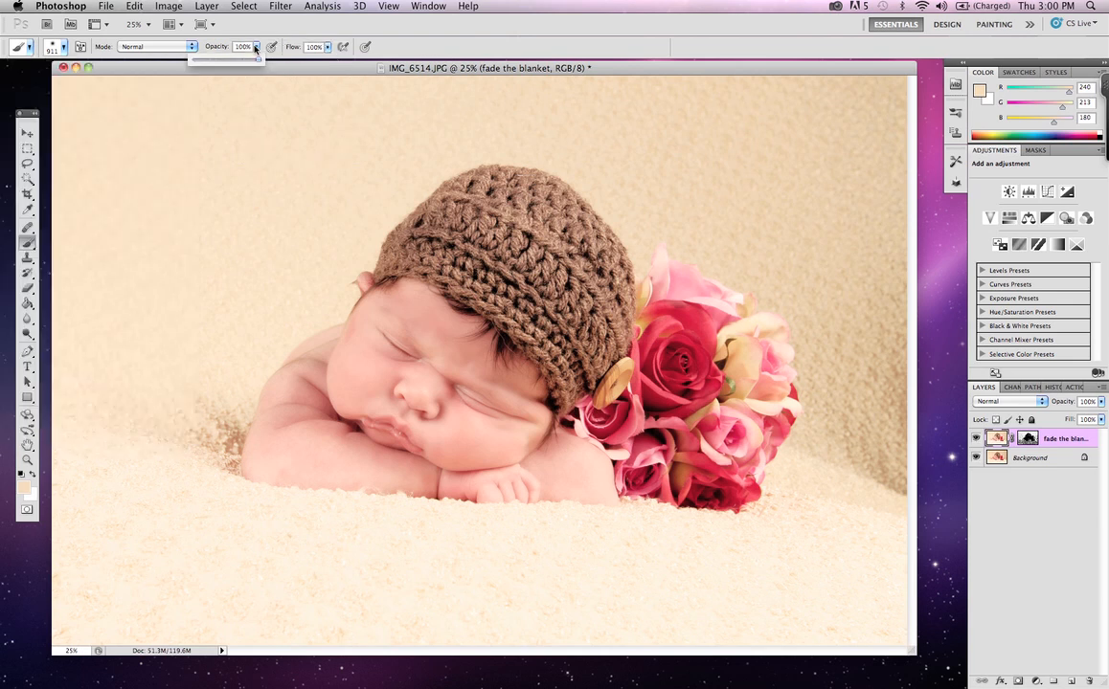
pyautogui.moveTo(256, 61); pyautogui.dragTo(219, 66)
pyautogui.moveTo(220, 65); pyautogui.dragTo(228, 66)
pyautogui.click(230, 117)
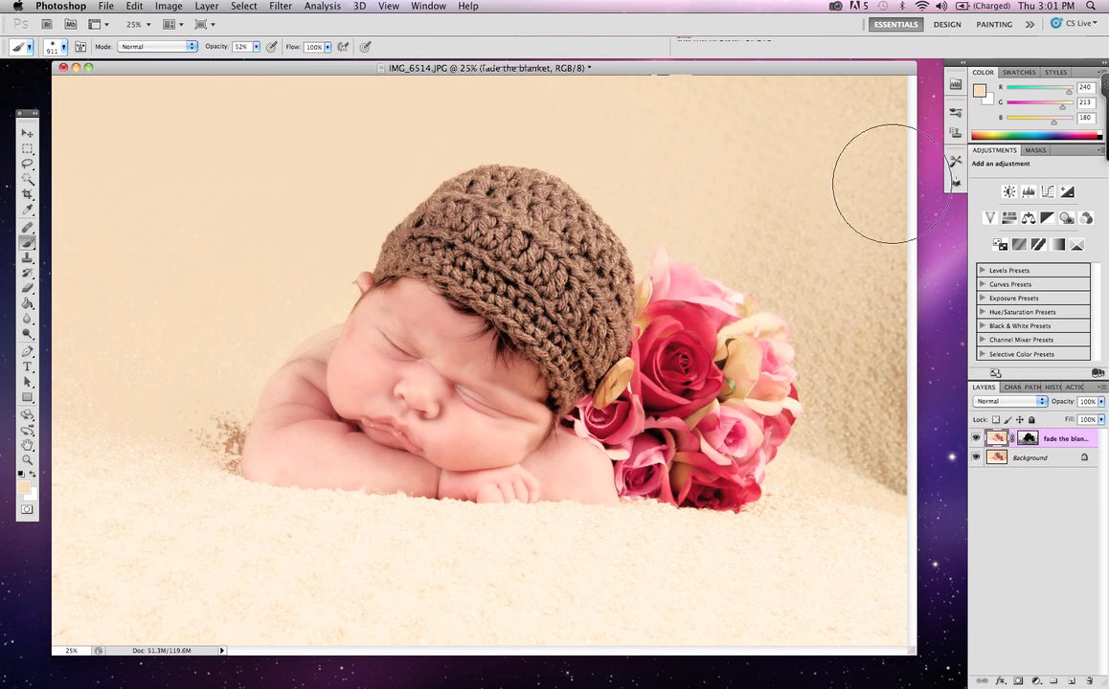
pyautogui.moveTo(756, 191)
pyautogui.mouseDown()
pyautogui.moveTo(753, 258)
pyautogui.moveTo(748, 238)
pyautogui.moveTo(705, 202)
pyautogui.mouseUp()
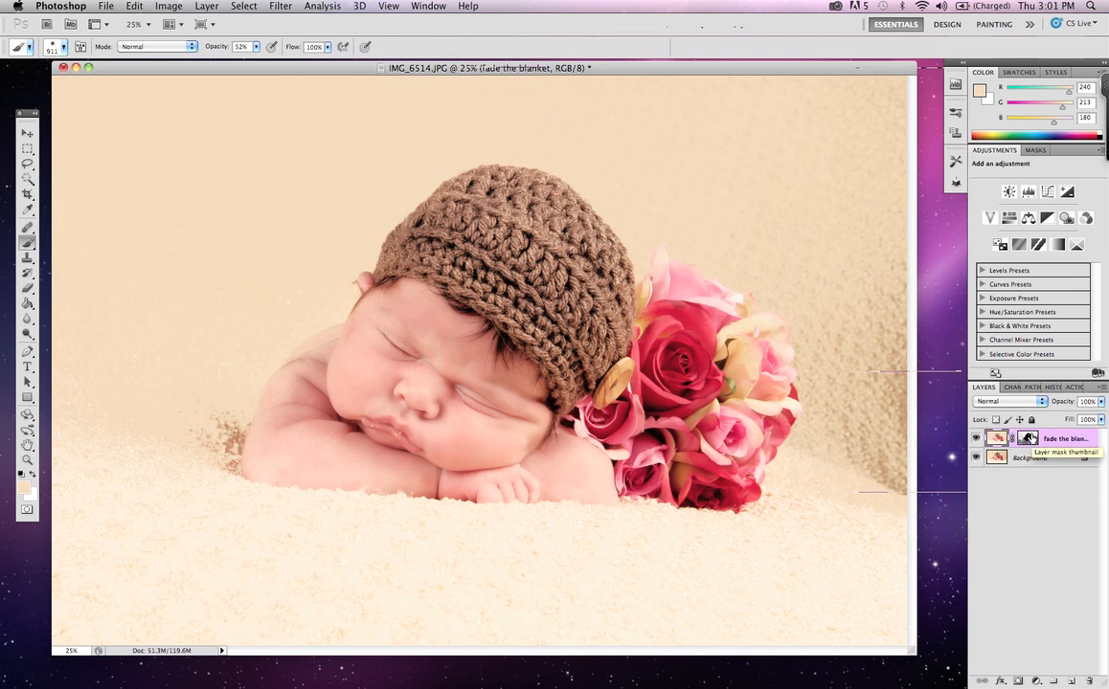
# Switch to the layer mask, make white the foreground colour and paint over the blanket beside the baby's arm.
pyautogui.click(1029, 439)
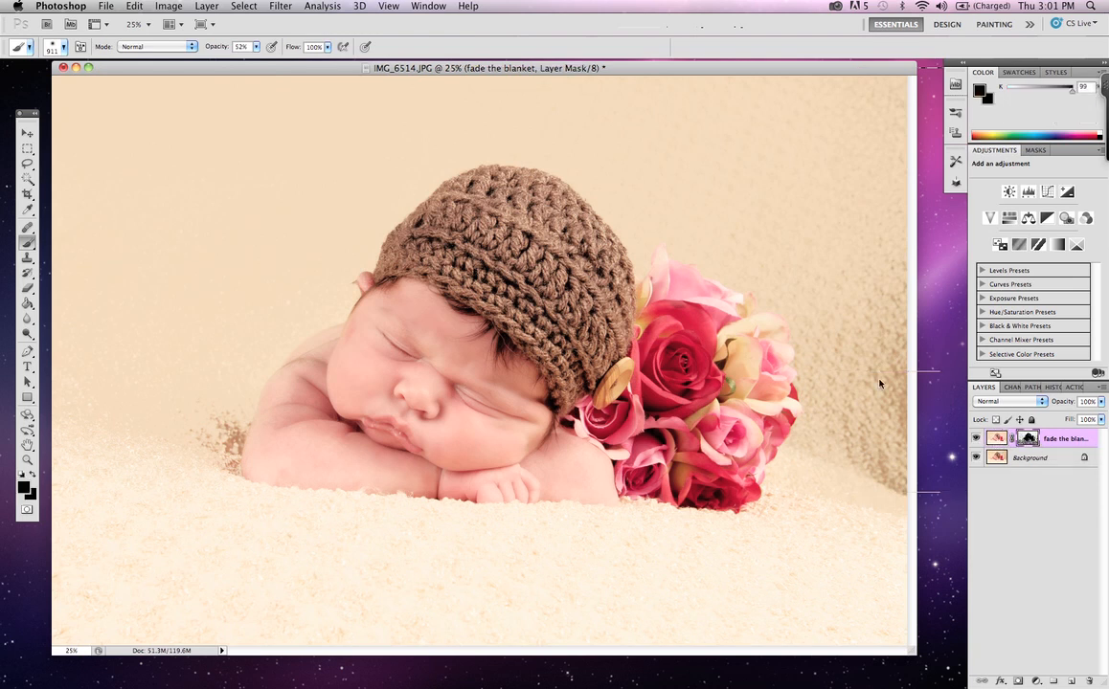
pyautogui.click(31, 475)
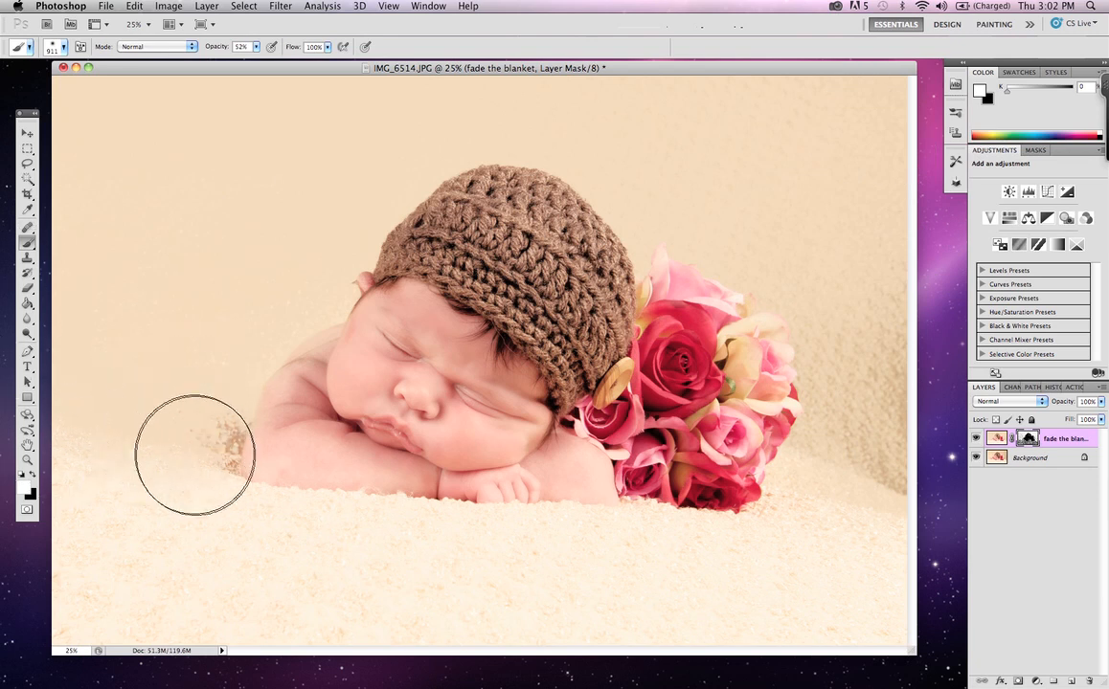
pyautogui.moveTo(188, 468); pyautogui.dragTo(104, 421)
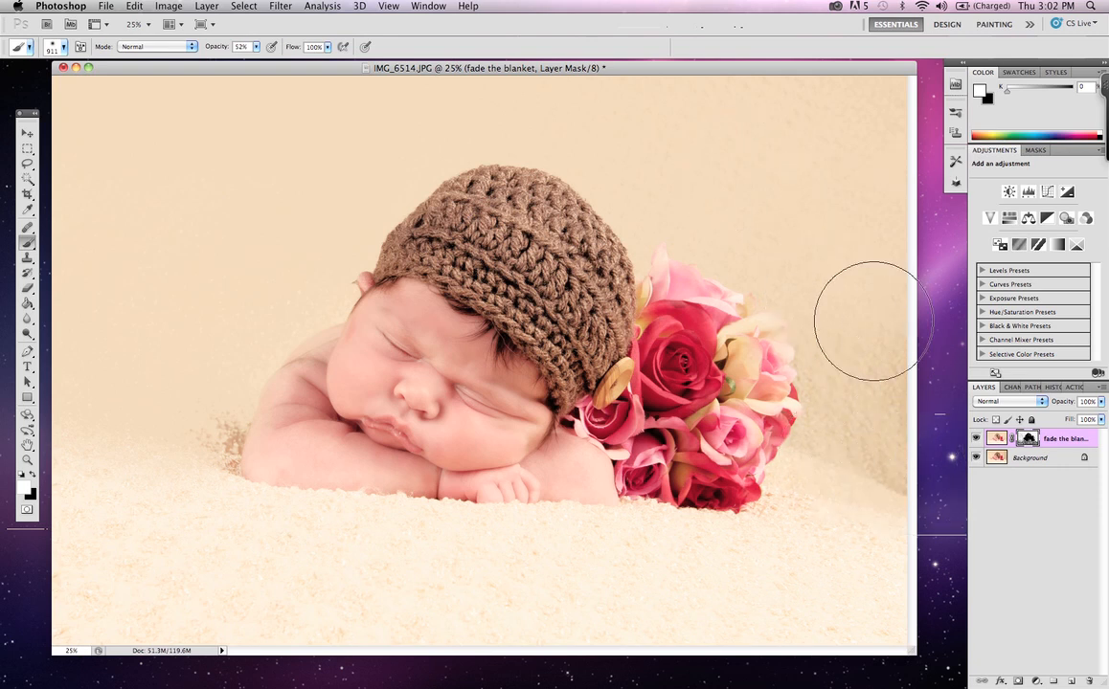
# Return to the layer's image, set the brush opacity to 20% and sample cream RGB 254, 236, 212 from the blanket as foreground colour.
pyautogui.click(998, 440)
pyautogui.keyDown('alt'); pyautogui.click(339, 191); pyautogui.keyUp('alt')
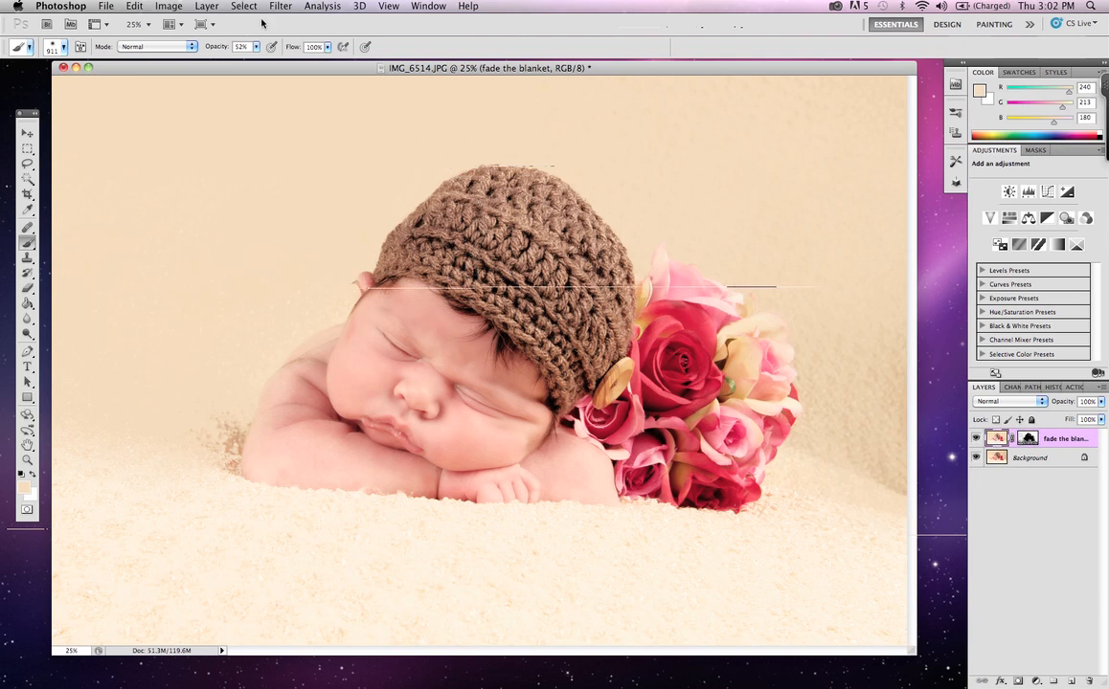
pyautogui.click(256, 46)
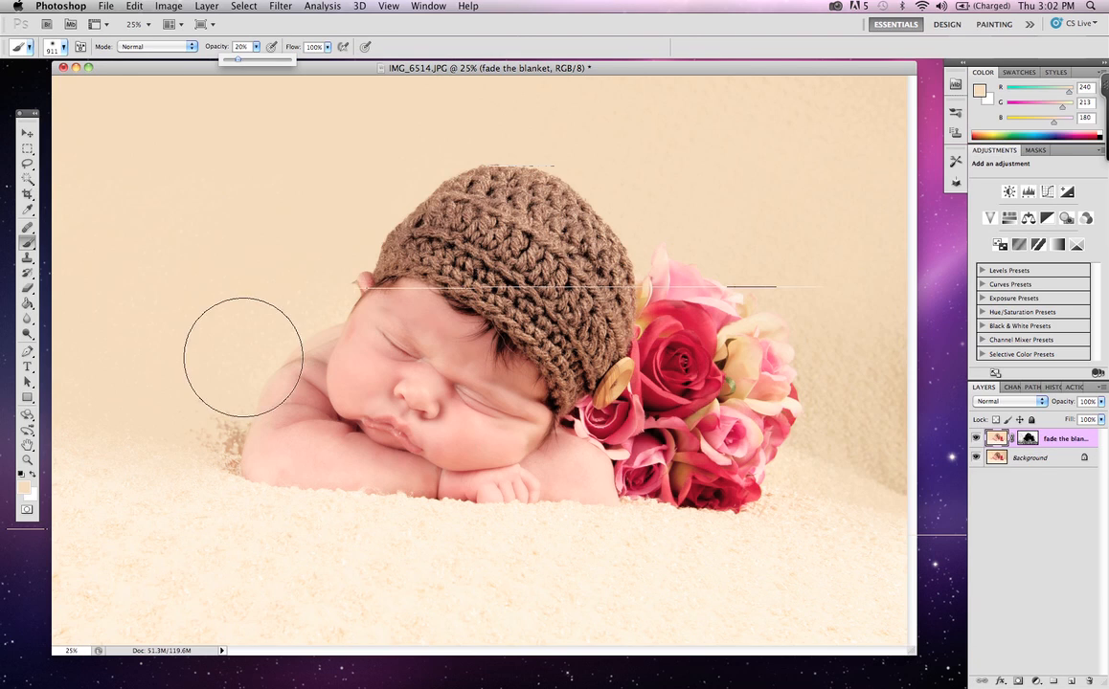
pyautogui.click(27, 489)
pyautogui.click(167, 471)
pyautogui.click(703, 234)
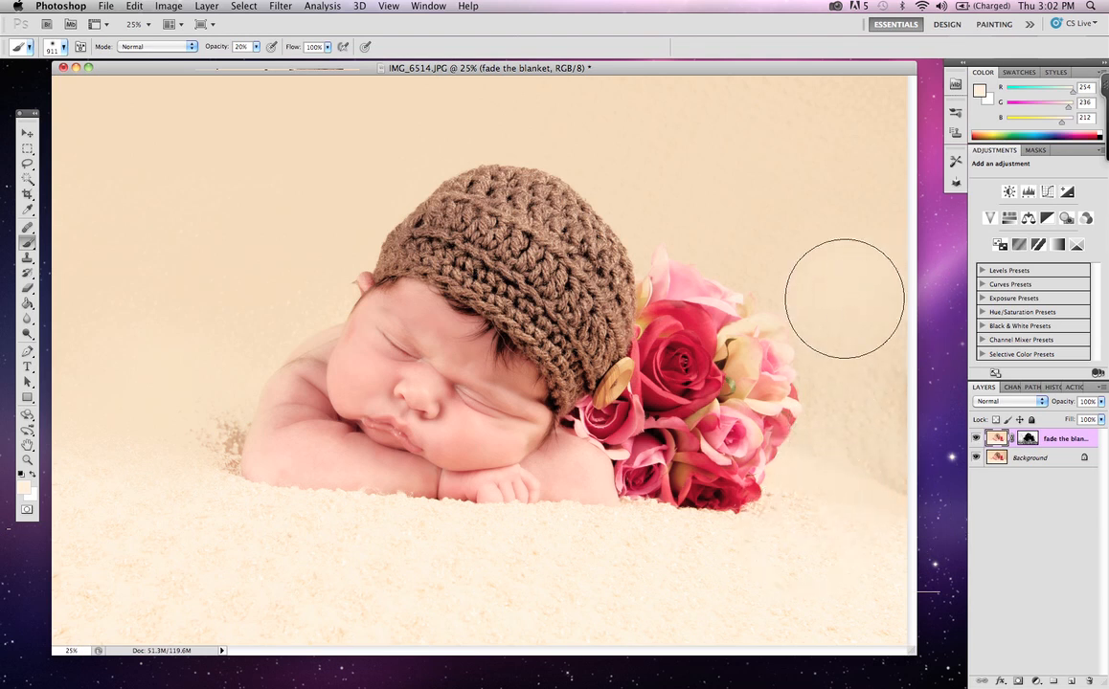
# Reduce the brush size to 158 px and paint over the dark blanket texture beside the baby's arm.
pyautogui.click(63, 48)
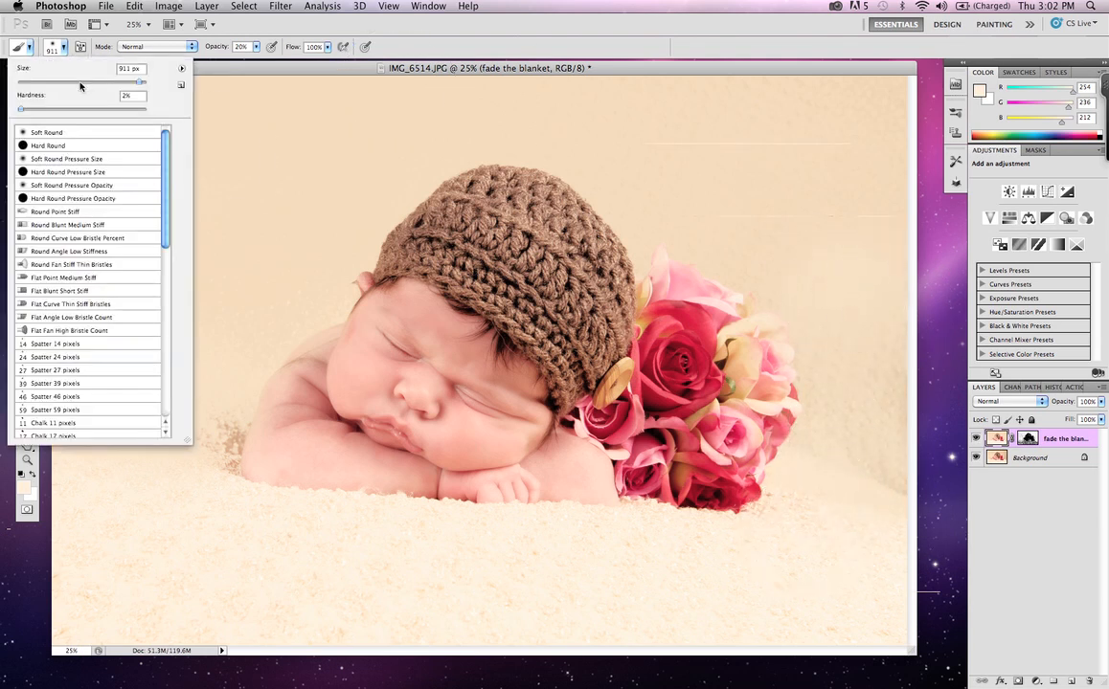
pyautogui.moveTo(135, 85); pyautogui.dragTo(96, 84)
pyautogui.click(198, 270)
pyautogui.moveTo(230, 452)
pyautogui.mouseDown()
pyautogui.moveTo(228, 427)
pyautogui.moveTo(214, 458)
pyautogui.moveTo(243, 423)
pyautogui.moveTo(230, 458)
pyautogui.moveTo(204, 479)
pyautogui.moveTo(191, 456)
pyautogui.moveTo(230, 441)
pyautogui.moveTo(162, 466)
pyautogui.mouseUp()
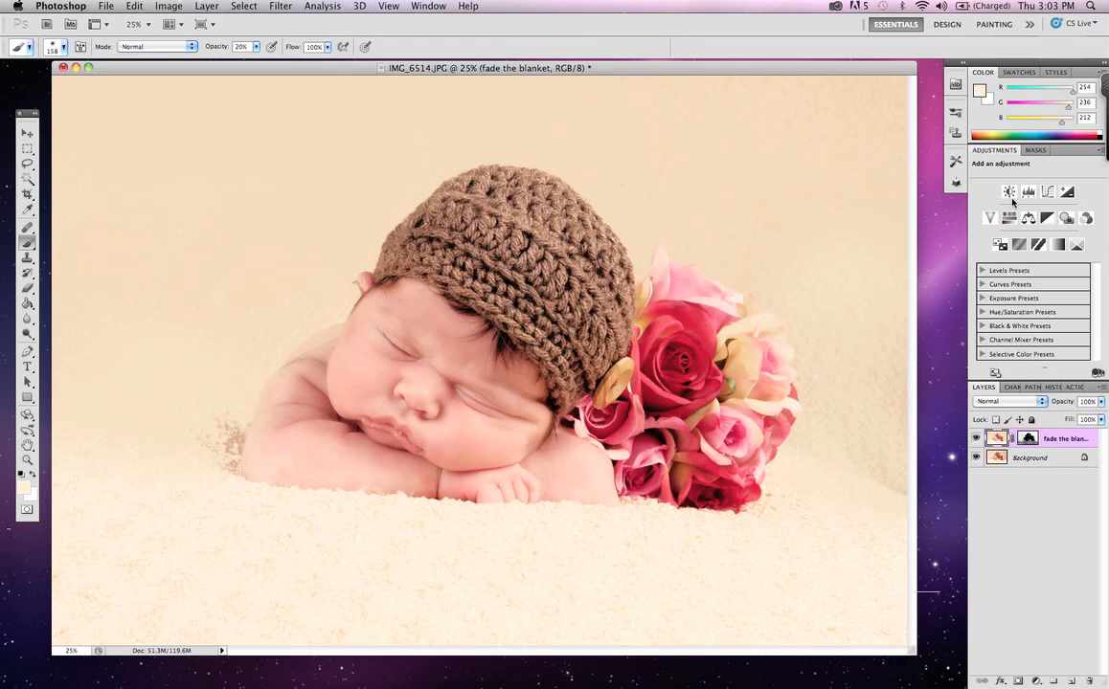
# Compare the original photo with the retouched version using the document history, ending on the latest brush stroke.
pyautogui.click(1052, 388)
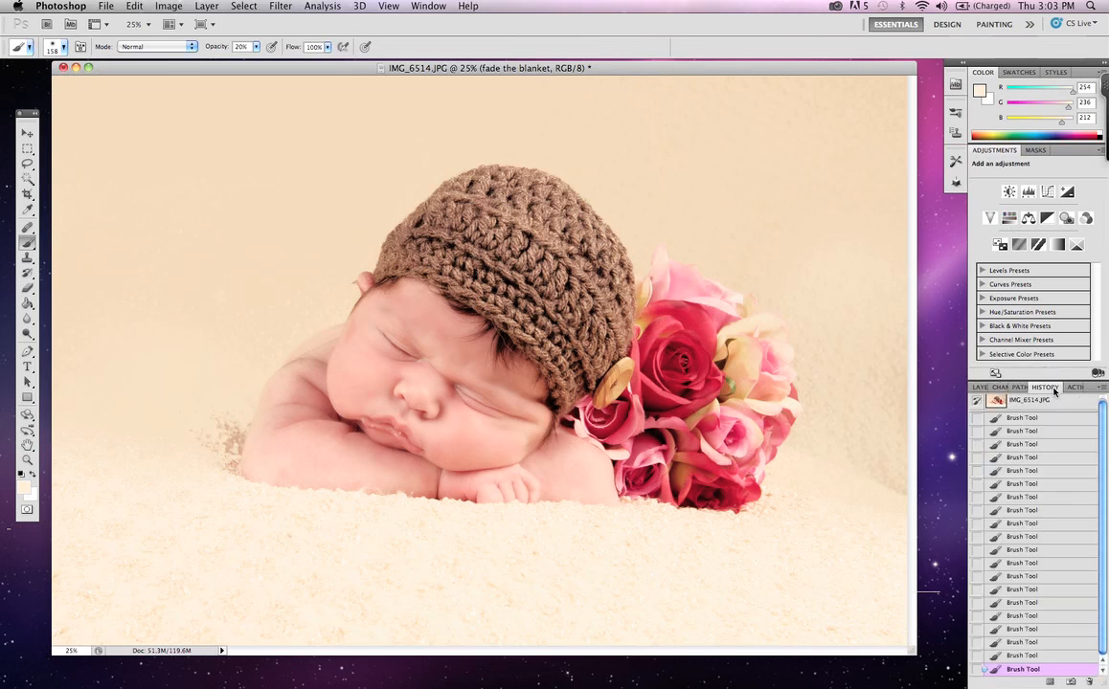
pyautogui.click(996, 403)
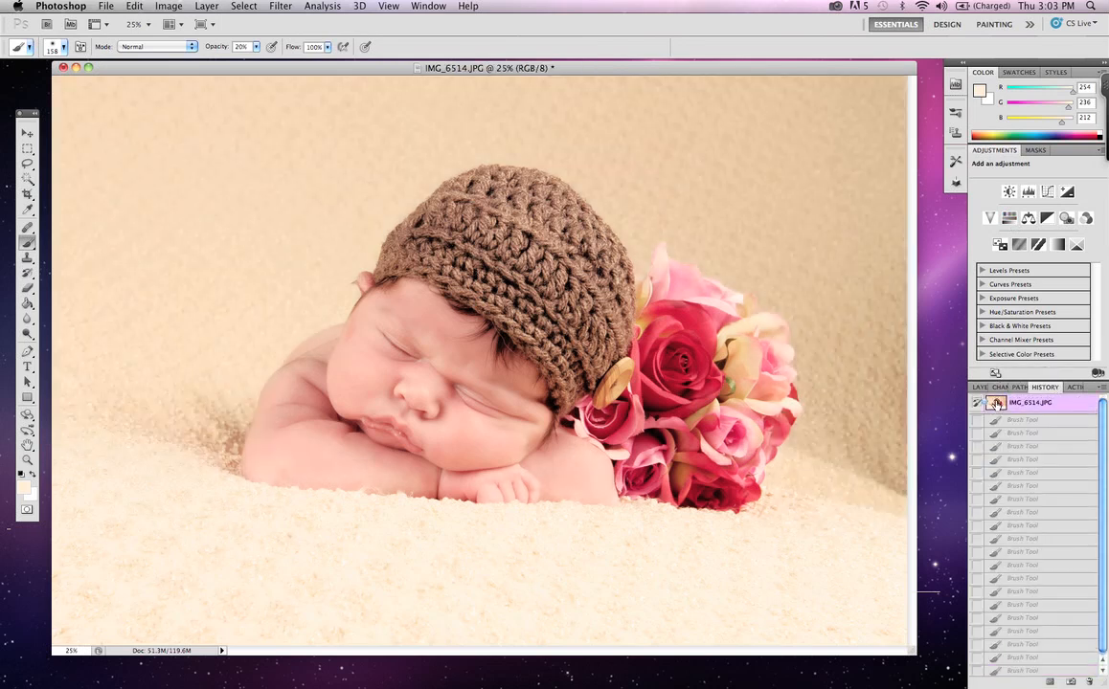
pyautogui.scroll(-1, 1030, 641)
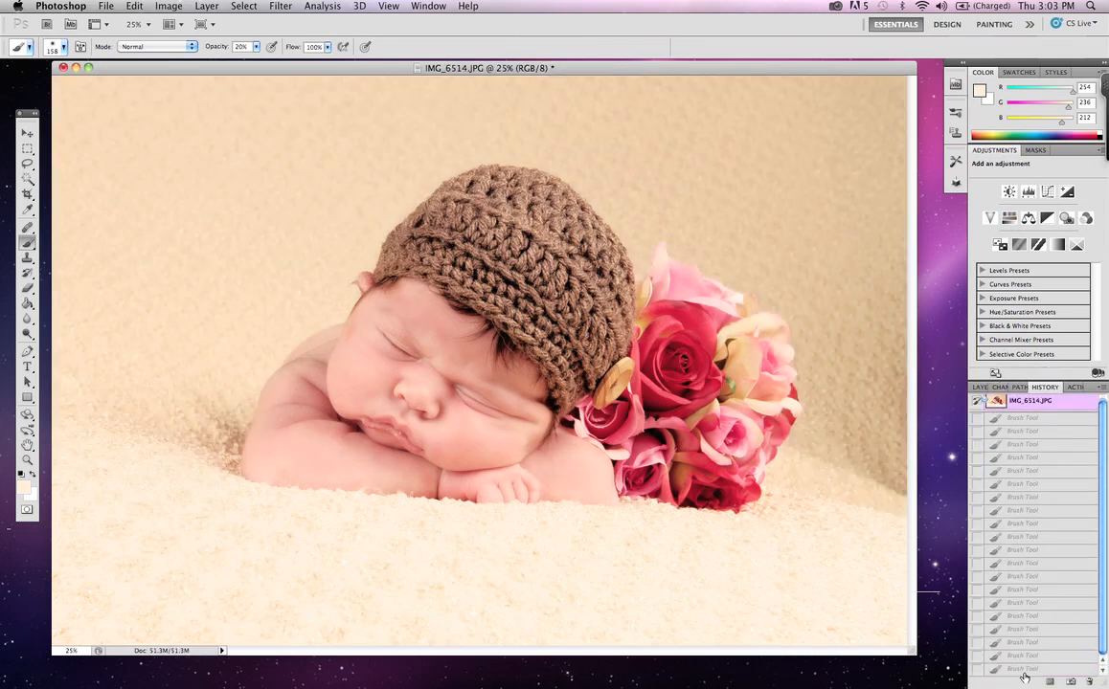
pyautogui.click(1025, 669)
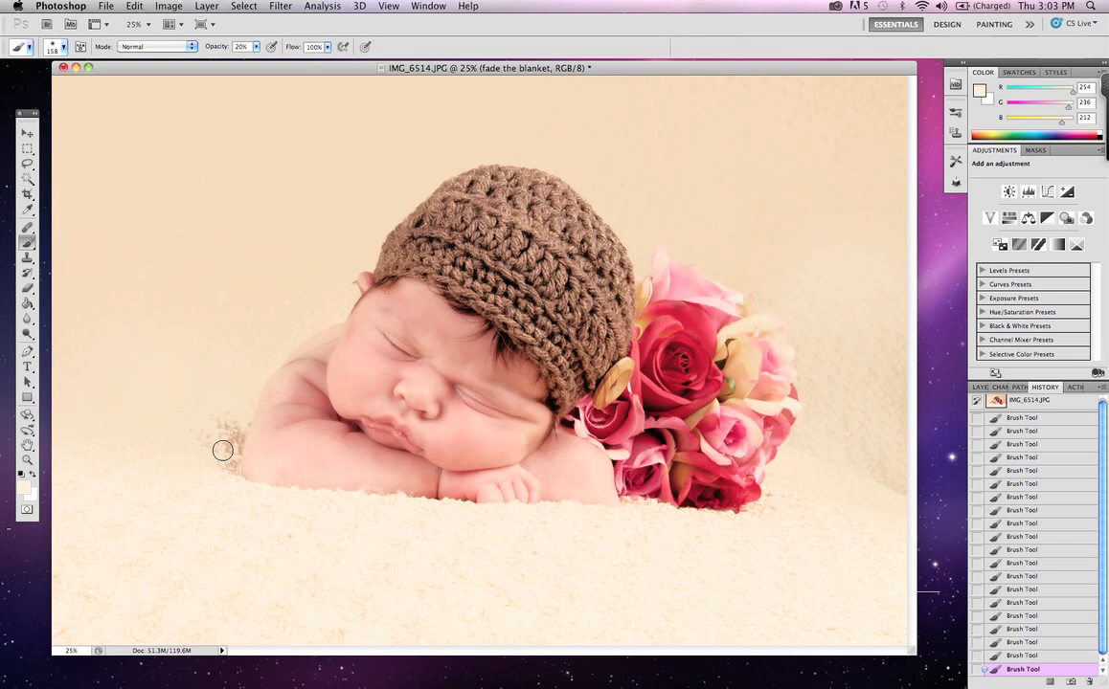
# Delete the "fade the blanket" layer.
pyautogui.click(981, 386)
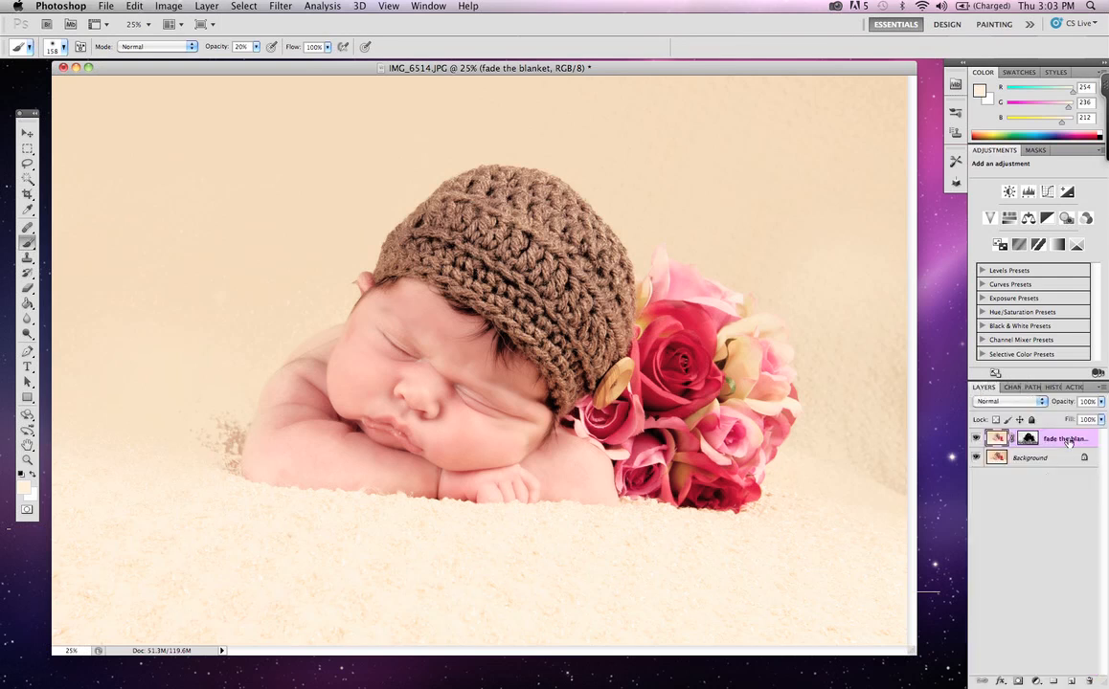
pyautogui.press('Delete')
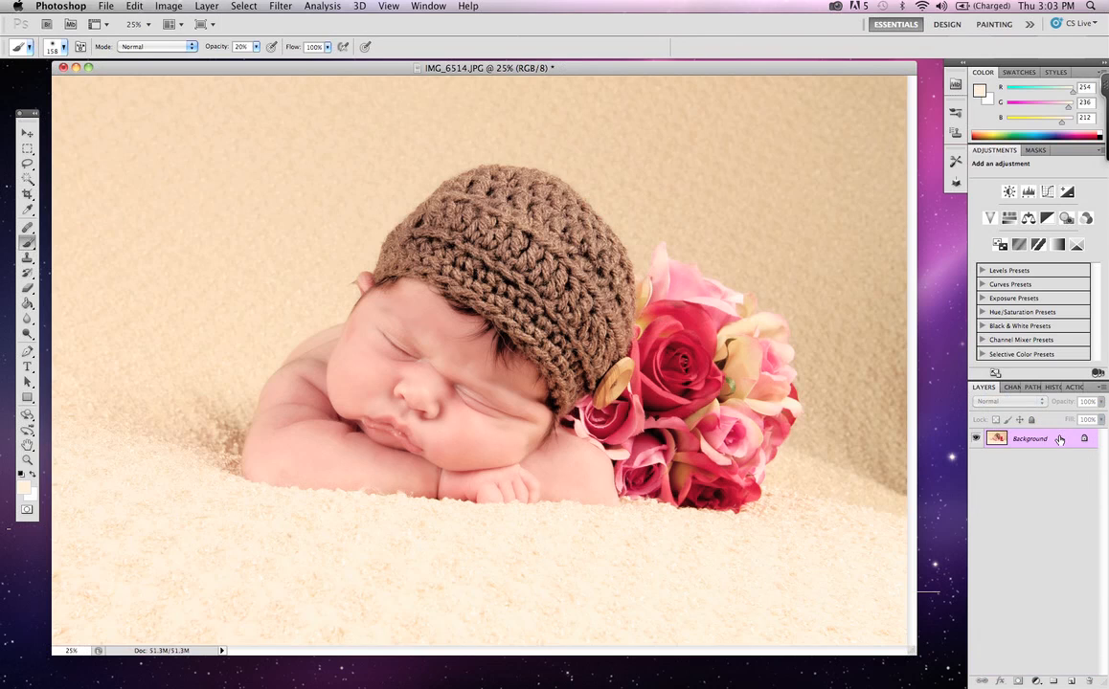
# Duplicate the Background layer and name the copy "backgroun blanket".
pyautogui.moveTo(1058, 440); pyautogui.dragTo(1070, 680)
pyautogui.doubleClick(1043, 438)
pyautogui.write('backgroun blanket')
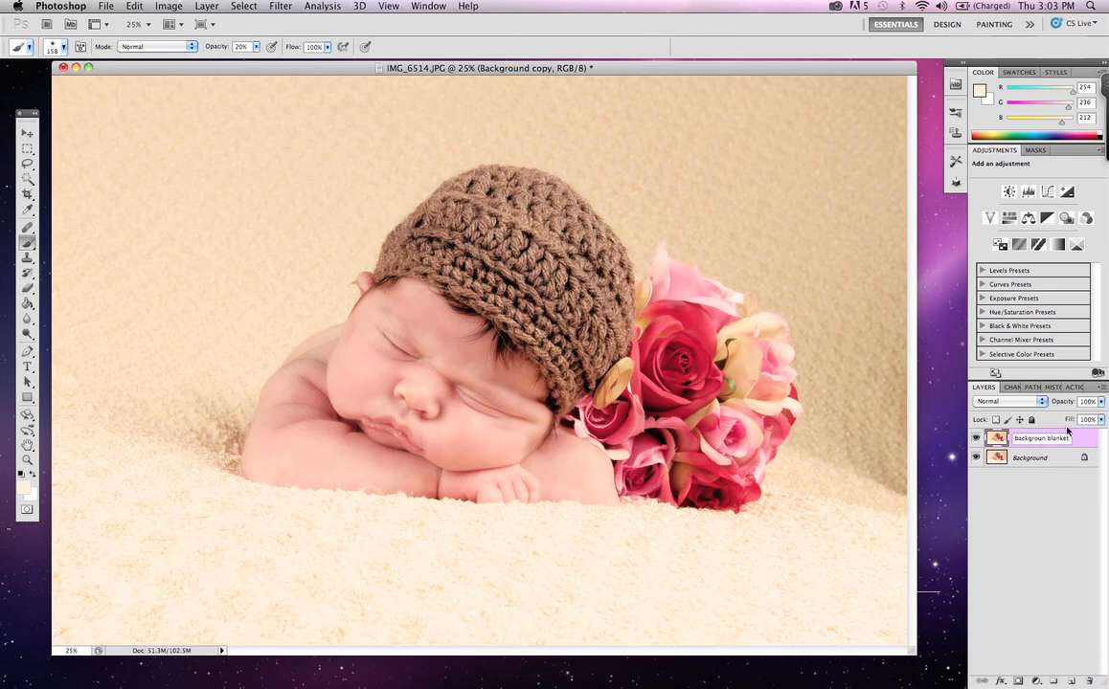
pyautogui.press('Return')
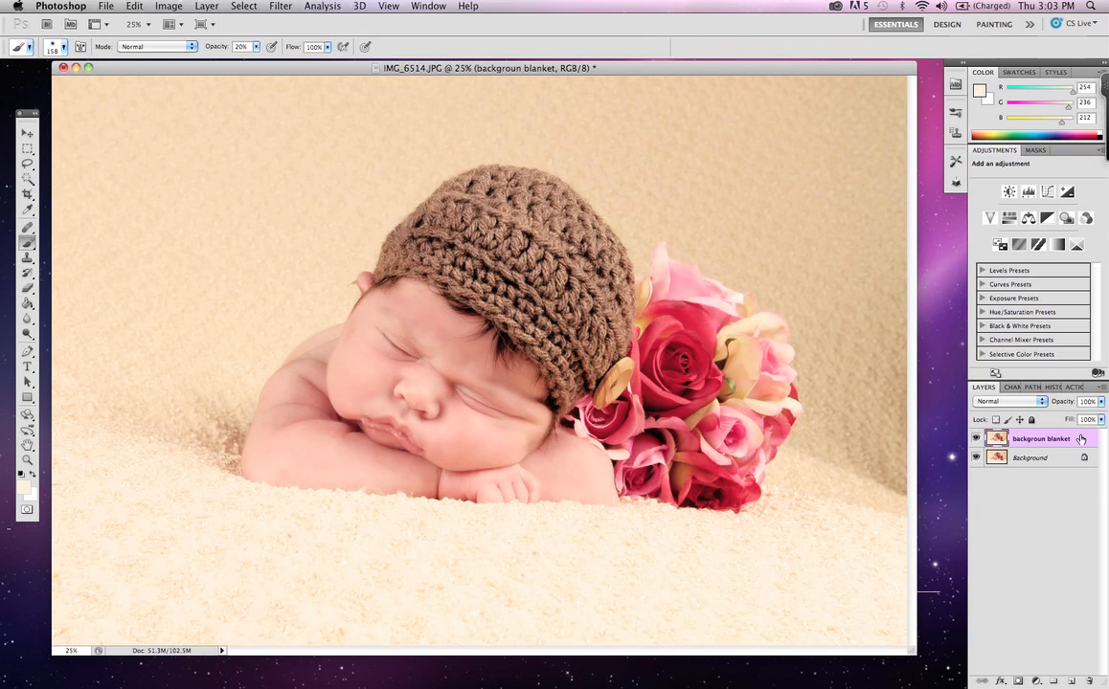
# Select the backdrop's tan tones beside the flowers with Color Range at fuzziness 56 and turn the selection into a layer mask.
pyautogui.click(247, 6)
pyautogui.click(268, 135)
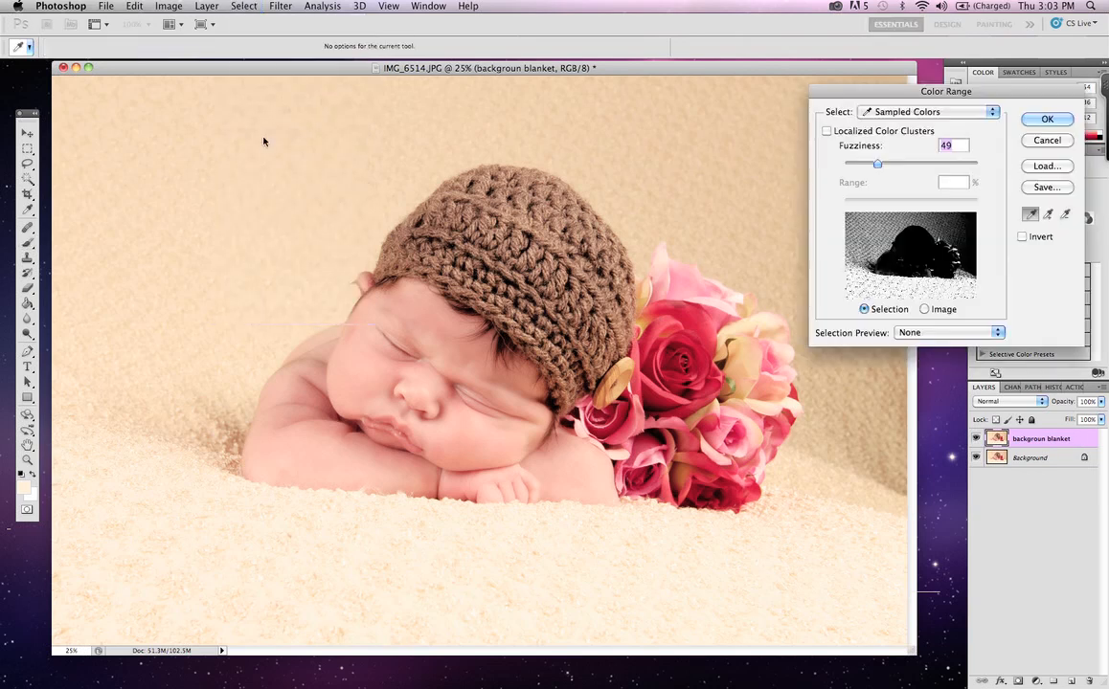
pyautogui.click(235, 235)
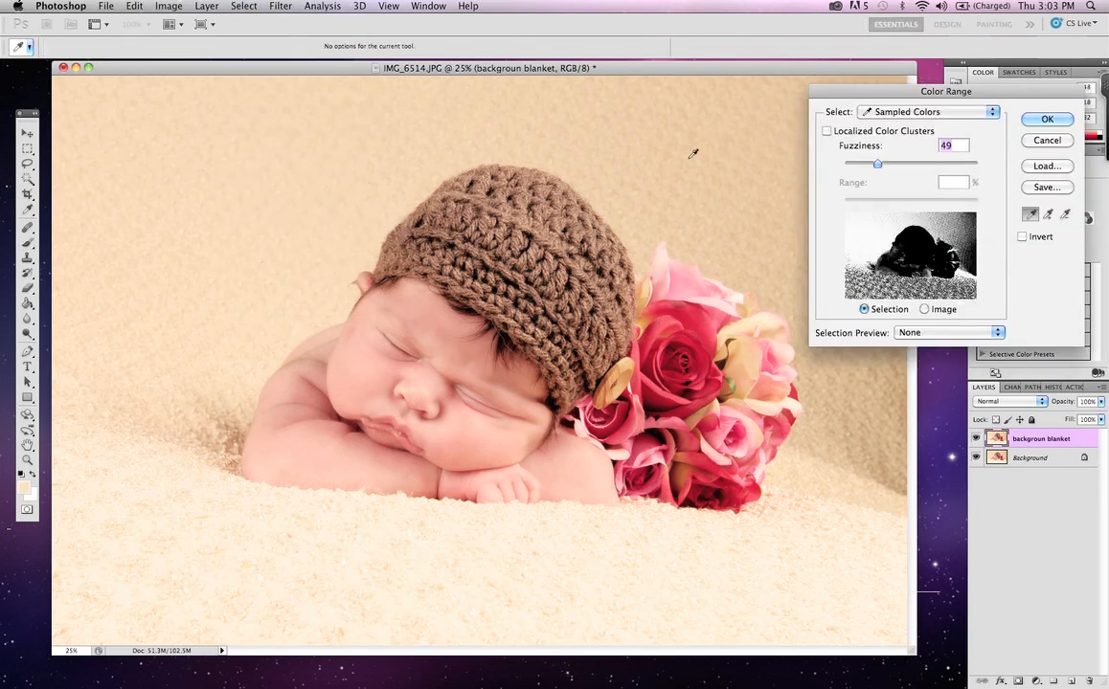
pyautogui.click(755, 199)
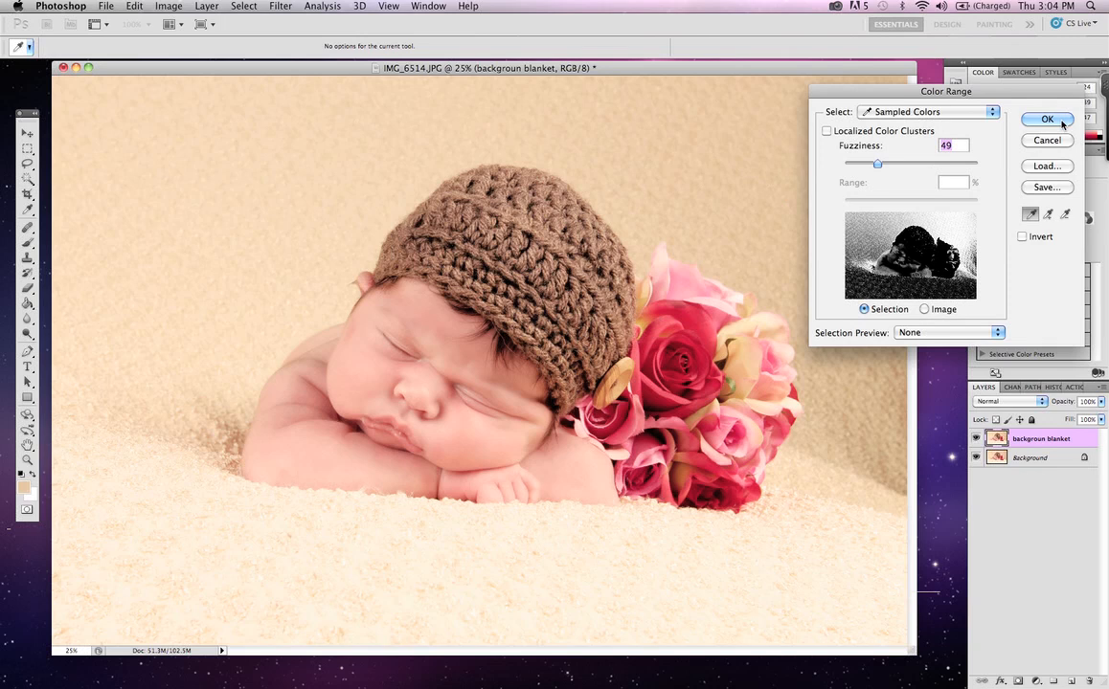
pyautogui.moveTo(877, 165); pyautogui.dragTo(881, 165)
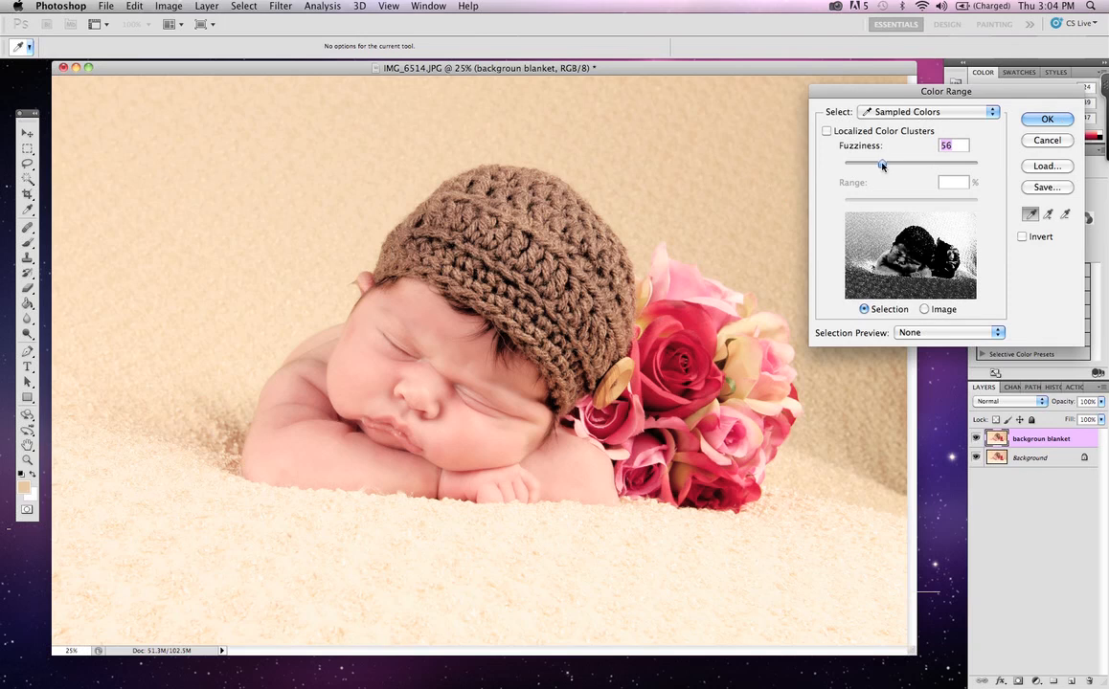
pyautogui.click(1048, 120)
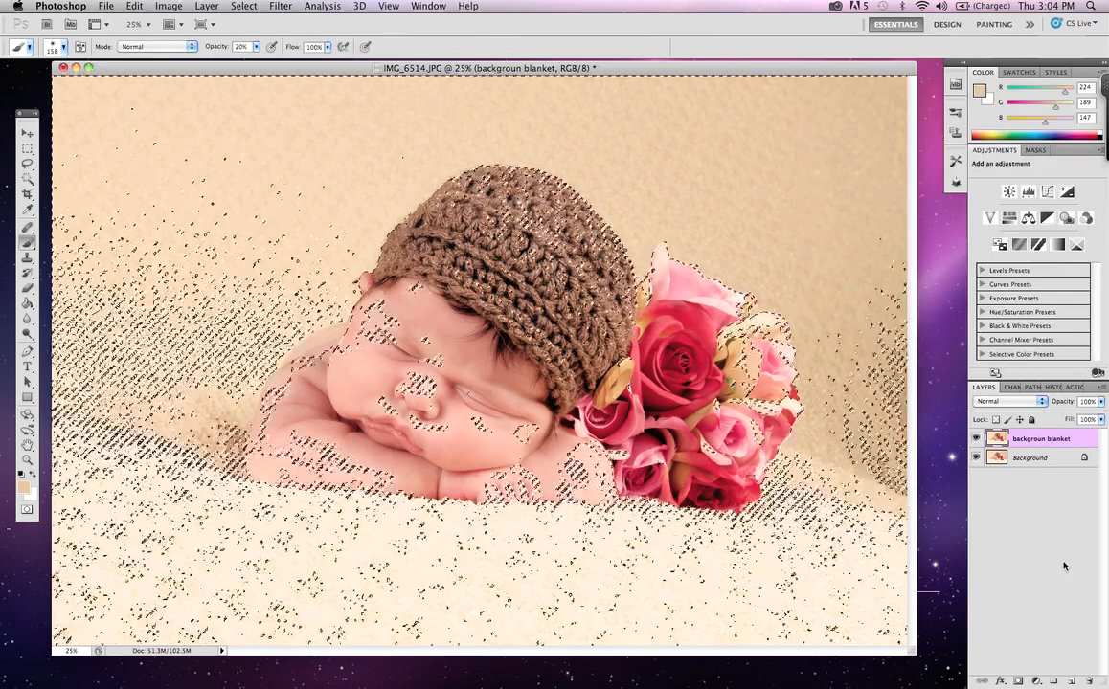
pyautogui.click(1018, 682)
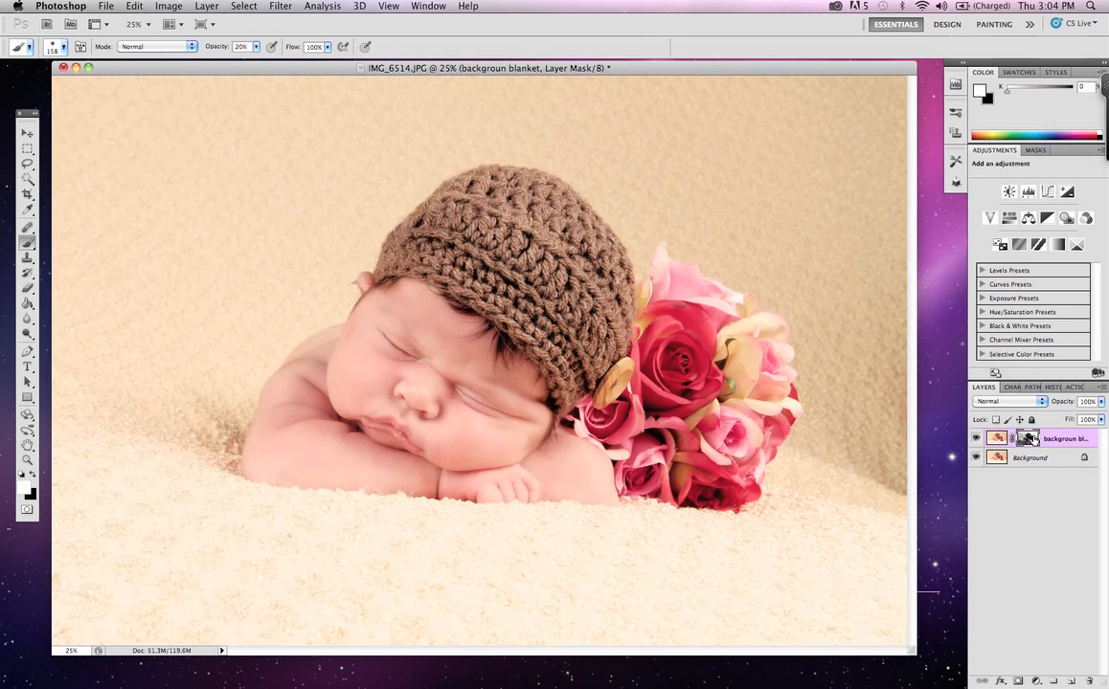
# Using black, 100% opacity and an 862 px brush, paint over the baby and flowers on the layer mask.
pyautogui.click(33, 475)
pyautogui.click(257, 47)
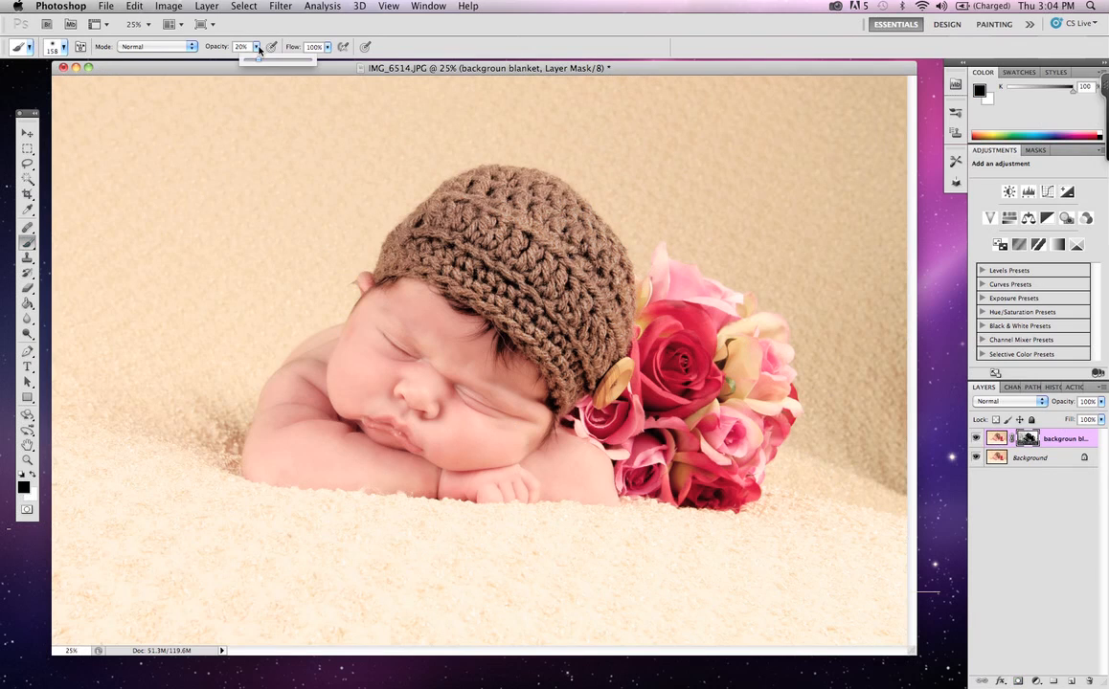
pyautogui.moveTo(263, 62); pyautogui.dragTo(311, 60)
pyautogui.click(62, 47)
pyautogui.moveTo(101, 88); pyautogui.dragTo(129, 84)
pyautogui.click(489, 359)
# Make the image of the "backgroun blanket" layer active instead of its mask.
pyautogui.click(997, 438)
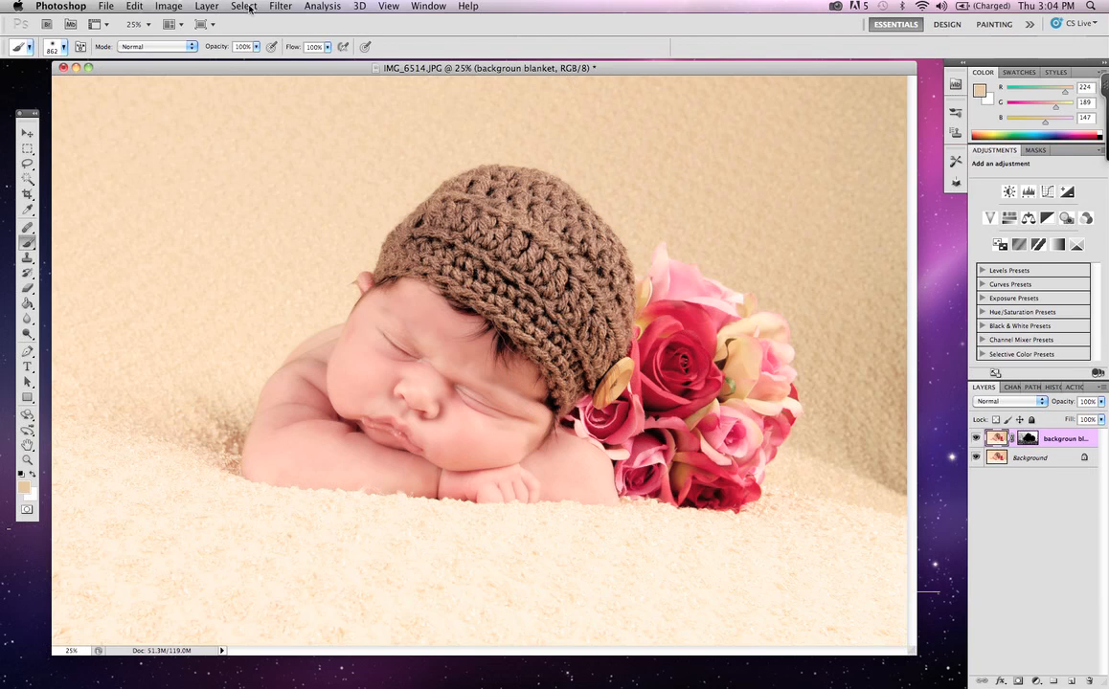
pyautogui.click(280, 6)
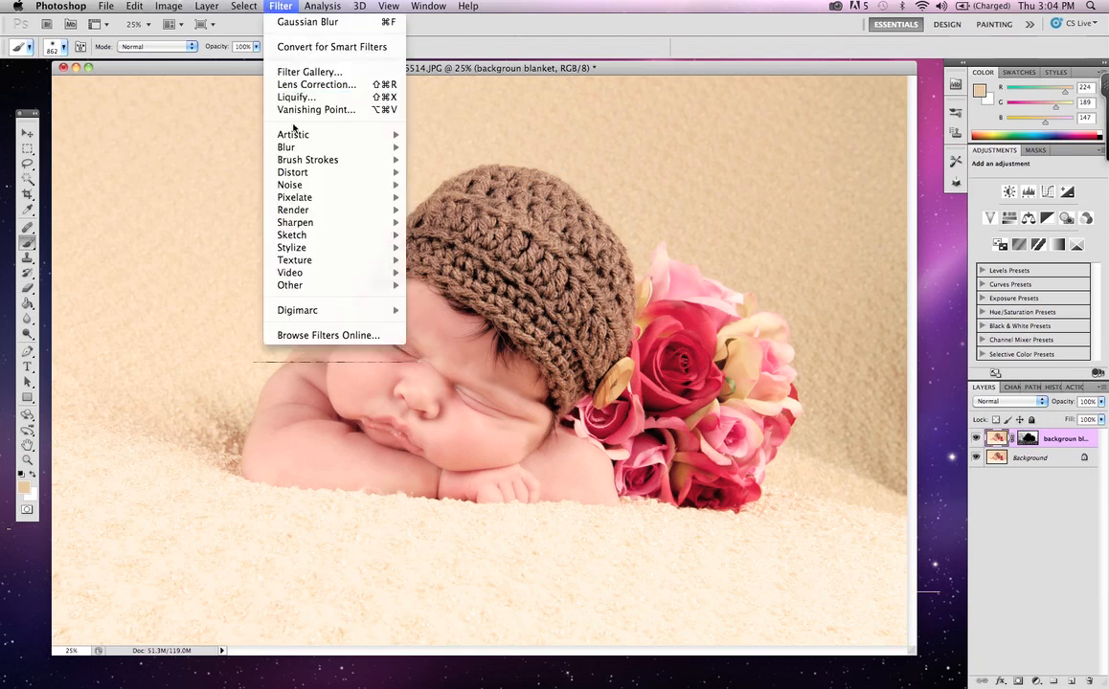
pyautogui.moveTo(287, 147)
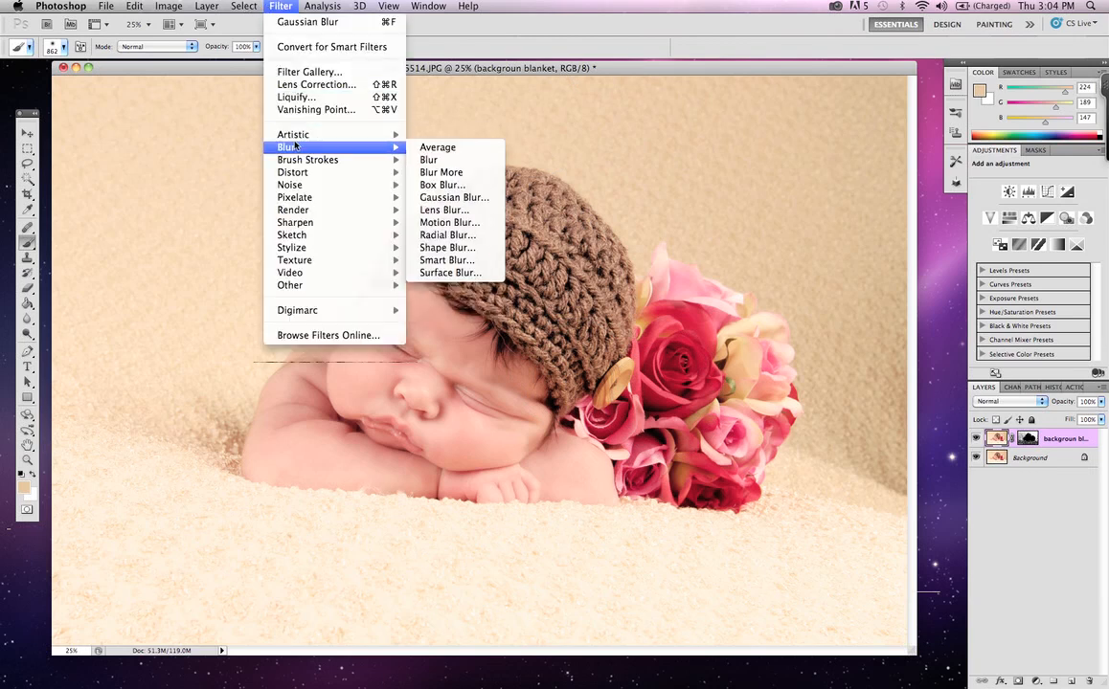
pyautogui.click(453, 197)
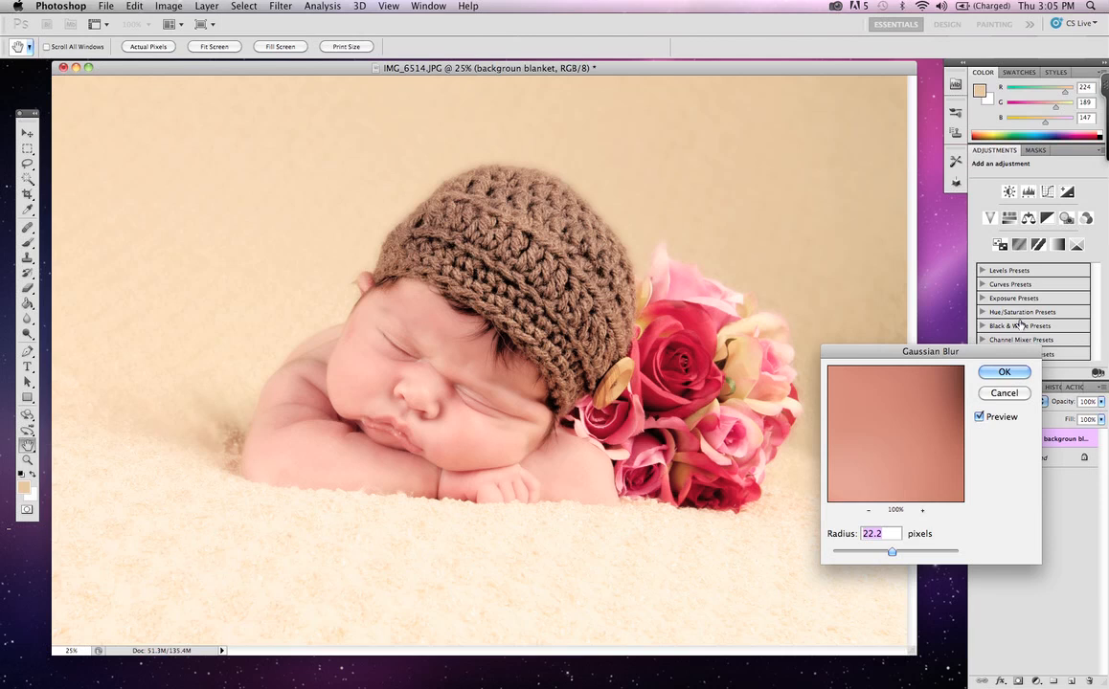
pyautogui.click(1010, 397)
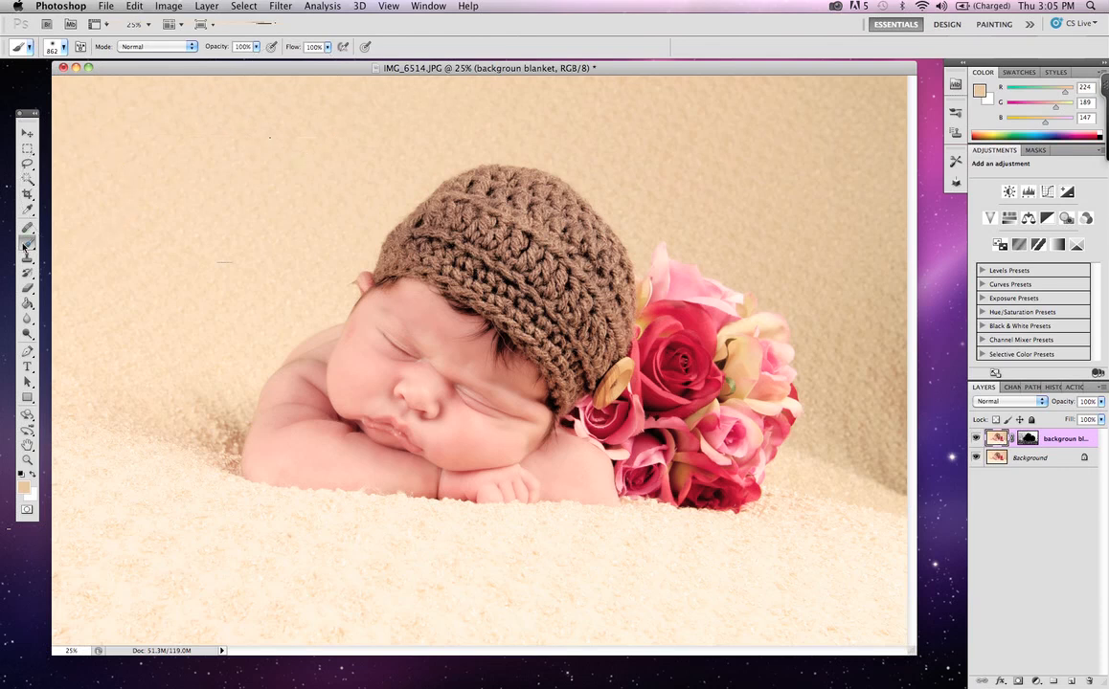
# Sample the light tan f2d4b0 from the backdrop and paint over the upper backdrop with the 862 px brush at 45% opacity.
pyautogui.click(61, 46)
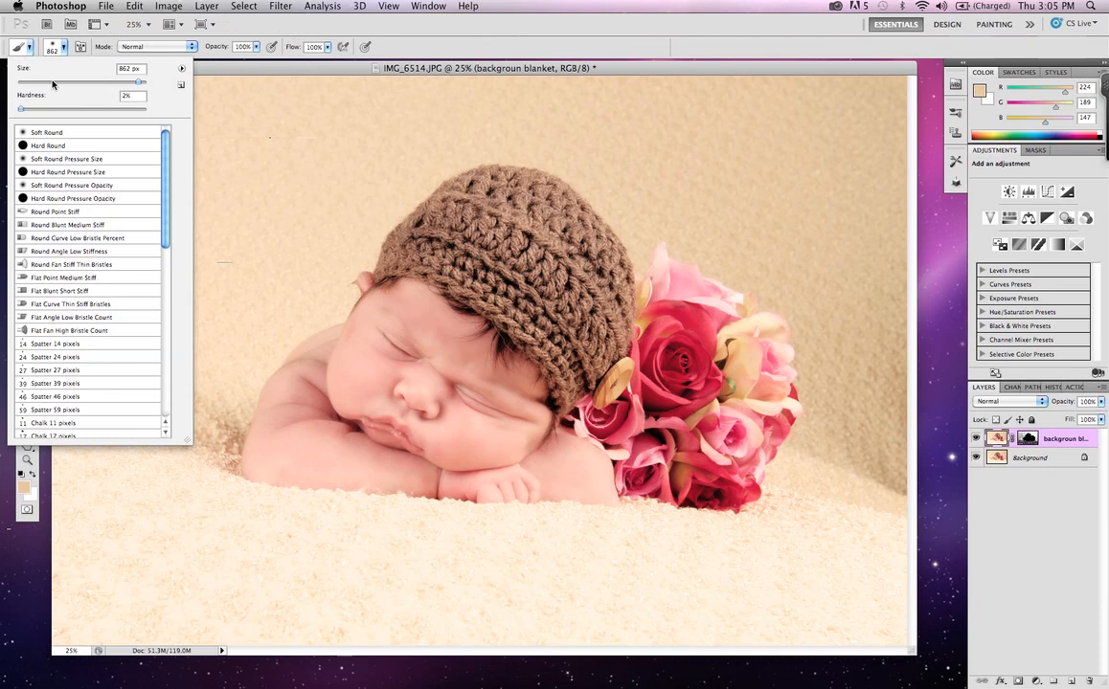
pyautogui.click(225, 68)
pyautogui.click(256, 46)
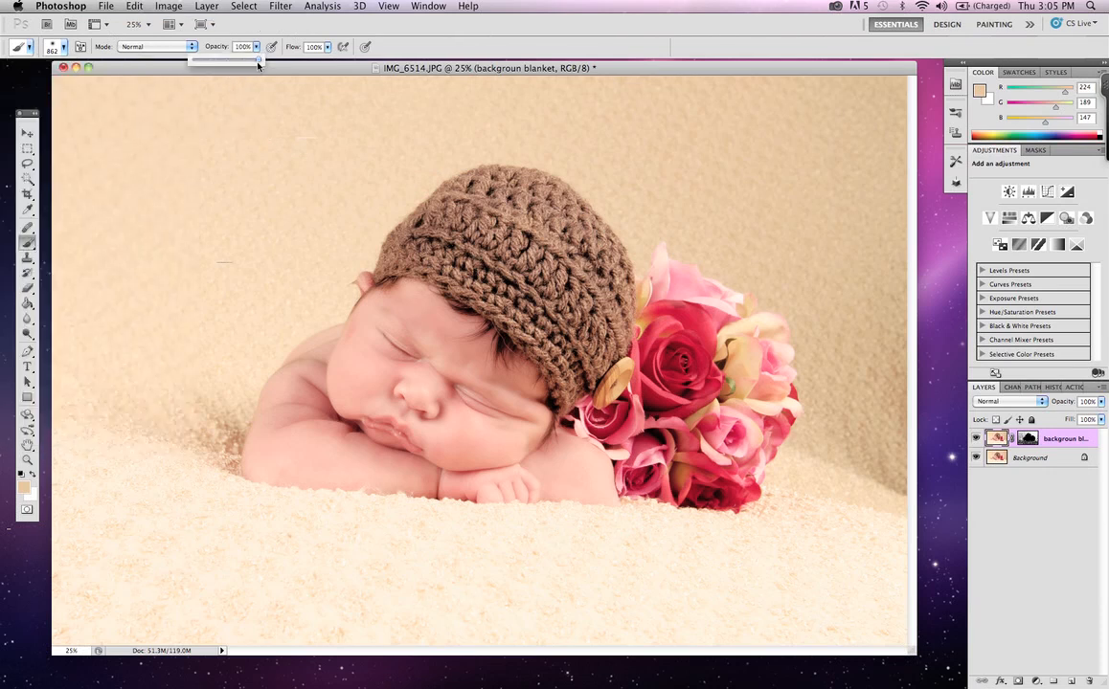
pyautogui.moveTo(259, 61); pyautogui.dragTo(223, 64)
pyautogui.click(28, 488)
pyautogui.click(28, 489)
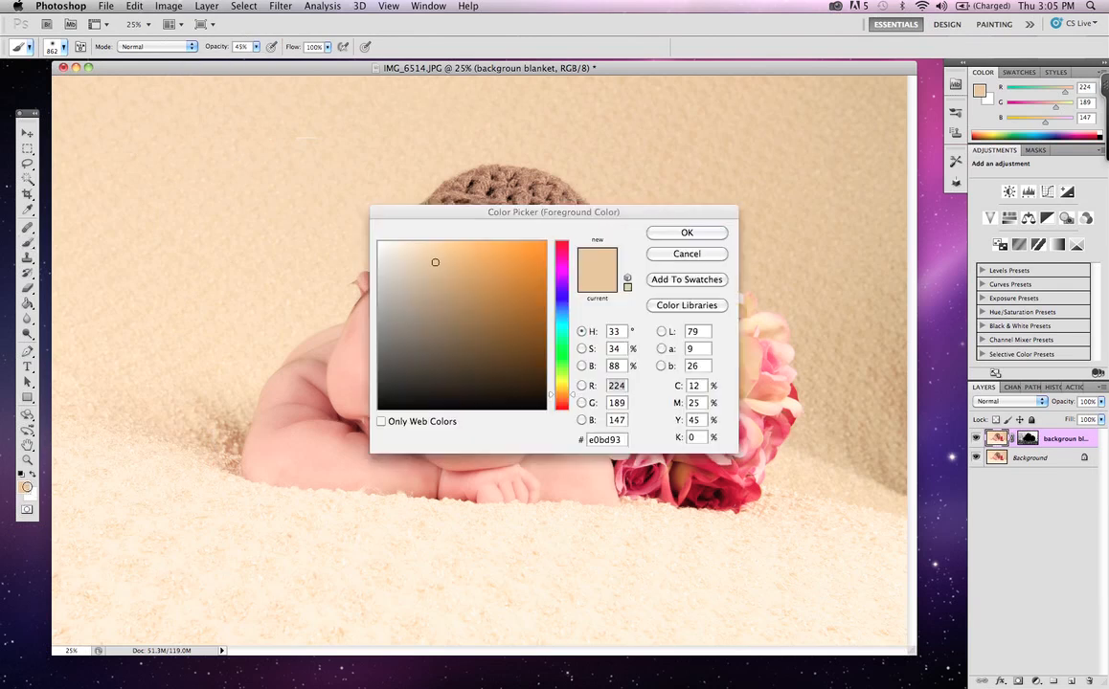
pyautogui.click(291, 164)
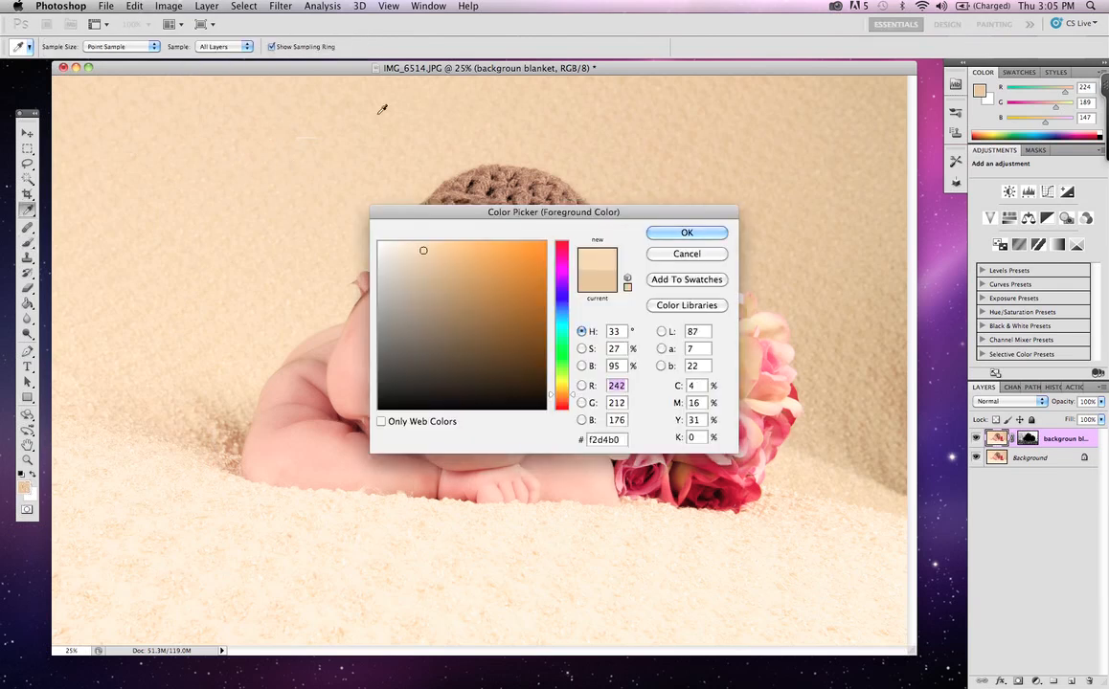
pyautogui.click(706, 236)
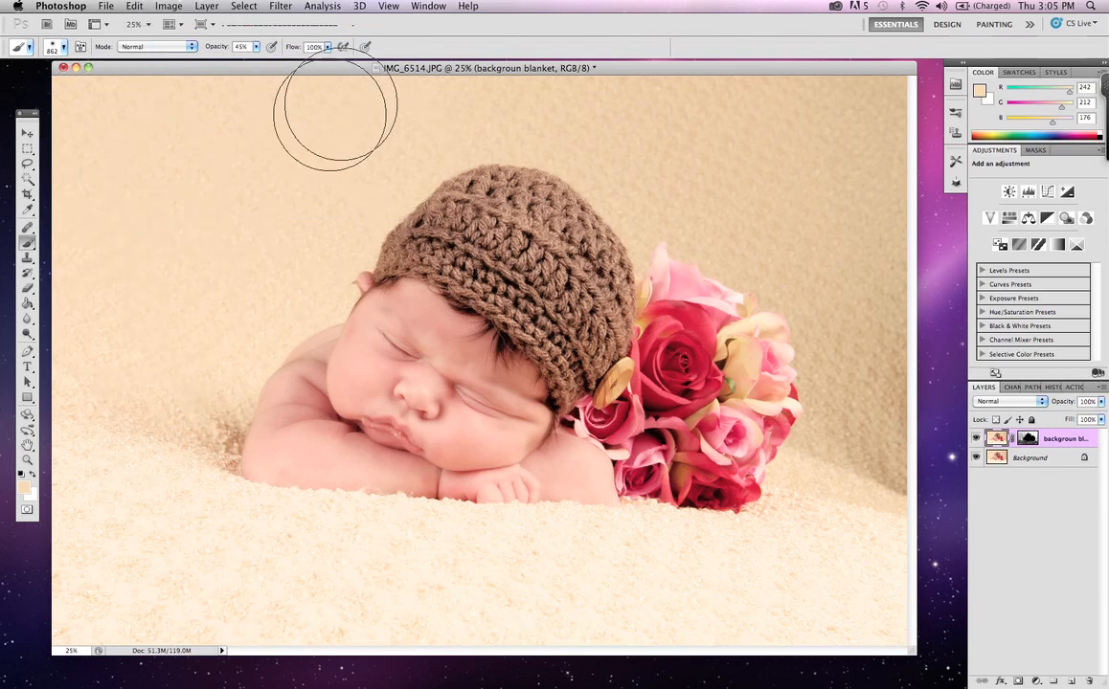
pyautogui.moveTo(629, 138)
pyautogui.mouseDown()
pyautogui.moveTo(662, 209)
pyautogui.moveTo(682, 190)
pyautogui.moveTo(804, 244)
pyautogui.moveTo(868, 304)
pyautogui.moveTo(757, 242)
pyautogui.moveTo(866, 337)
pyautogui.moveTo(851, 115)
pyautogui.moveTo(723, 128)
pyautogui.moveTo(907, 135)
pyautogui.moveTo(691, 140)
pyautogui.moveTo(867, 159)
pyautogui.moveTo(867, 259)
pyautogui.moveTo(860, 134)
pyautogui.moveTo(887, 411)
pyautogui.moveTo(893, 387)
pyautogui.moveTo(889, 307)
pyautogui.moveTo(873, 441)
pyautogui.moveTo(837, 422)
pyautogui.moveTo(838, 353)
pyautogui.moveTo(805, 276)
pyautogui.moveTo(895, 363)
pyautogui.moveTo(923, 492)
pyautogui.moveTo(879, 235)
pyautogui.mouseUp()
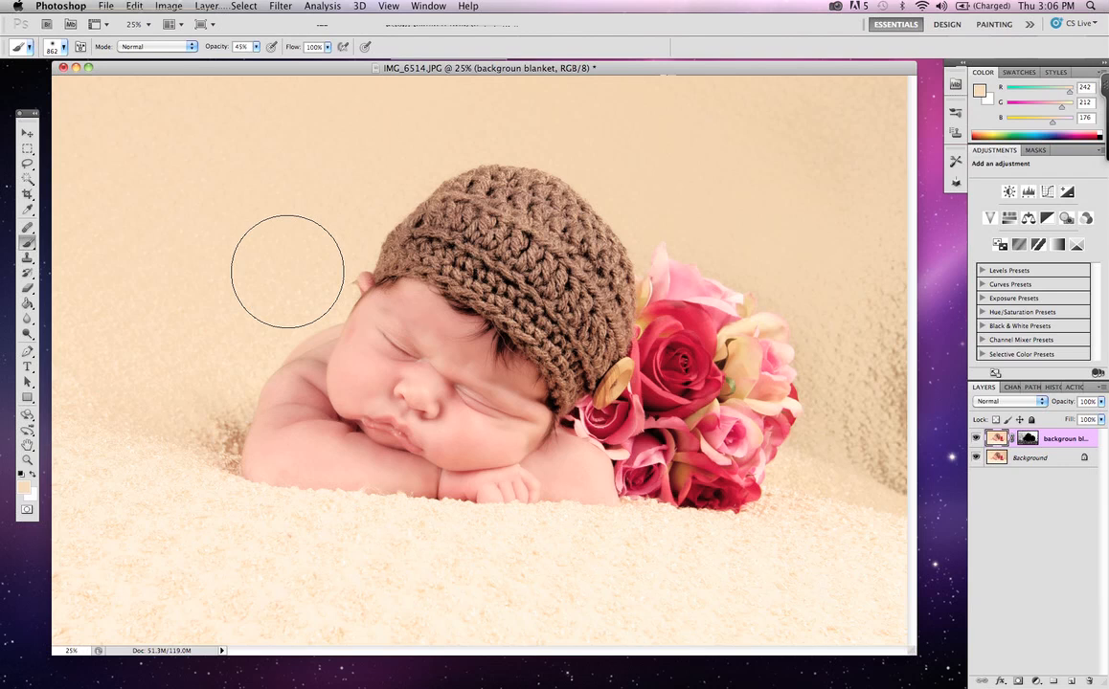
# Minimize the IMG_6514.JPG window and bring up the "BLING feature" document.
pyautogui.click(76, 68)
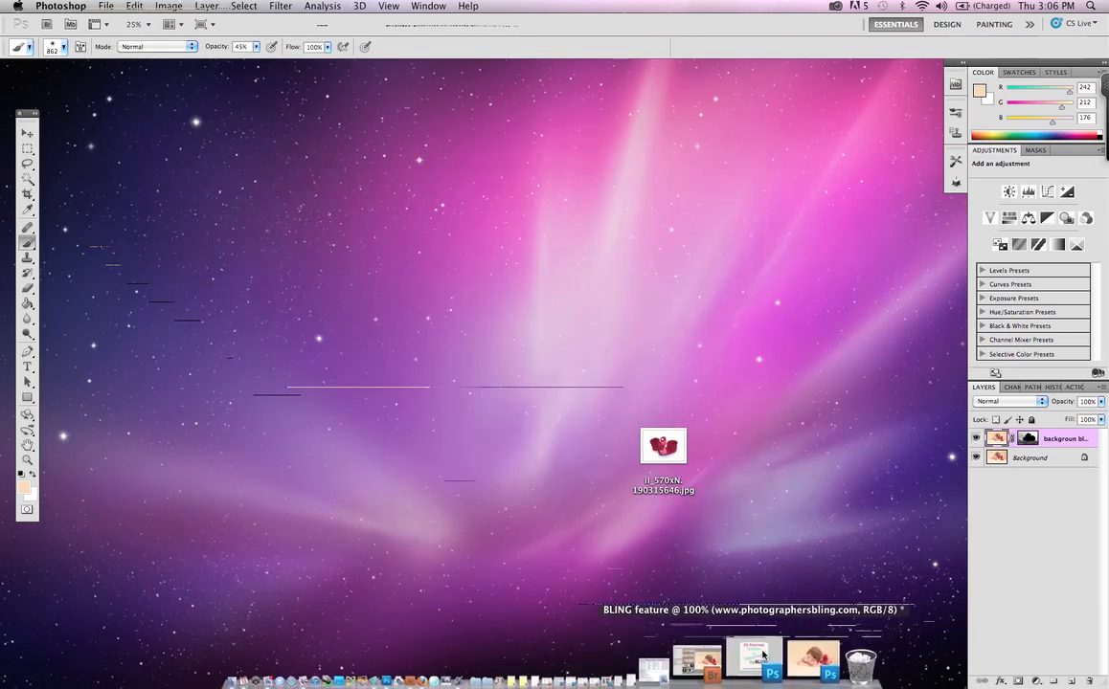
pyautogui.click(757, 658)
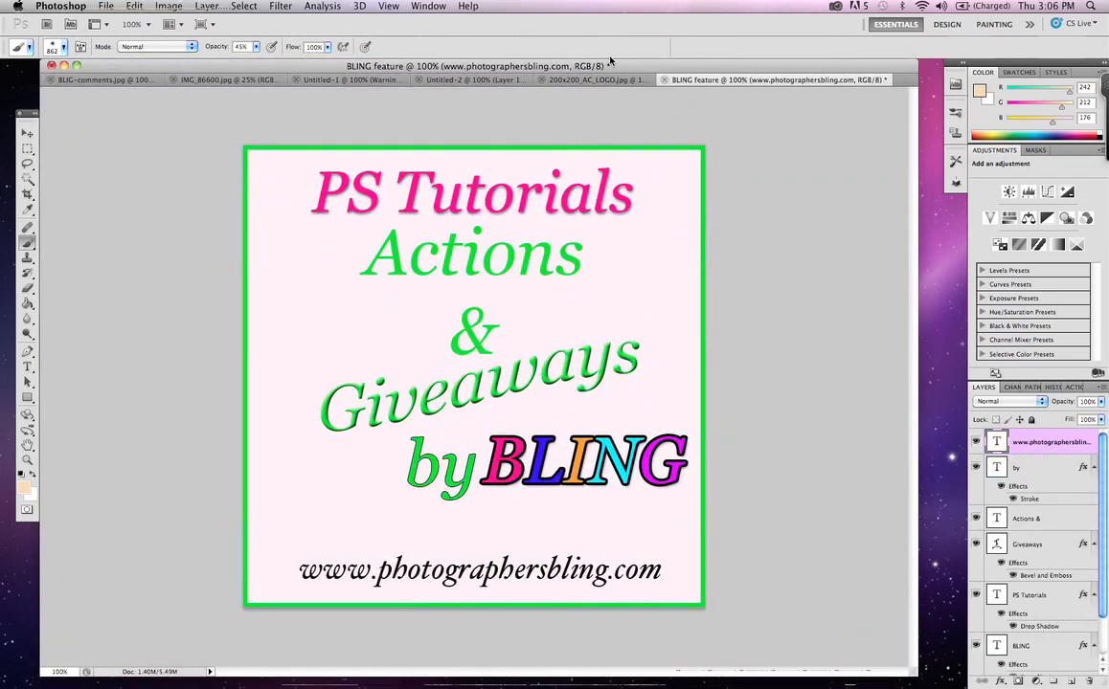